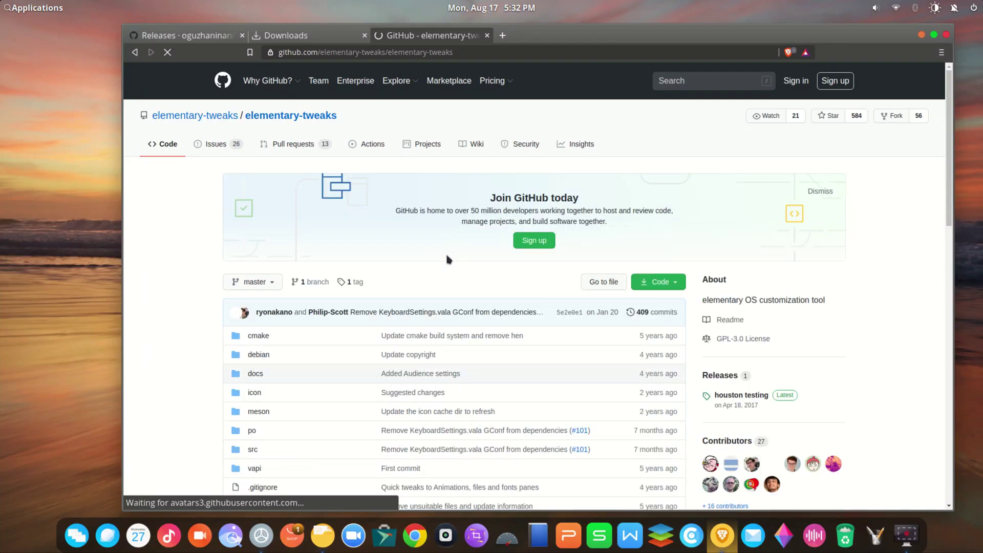
- Download the elementary-tweaks repository source as a ZIP from GitHub's Code menu
scroll(546, 250, down, 2)
scroll(545, 248, down, 10)
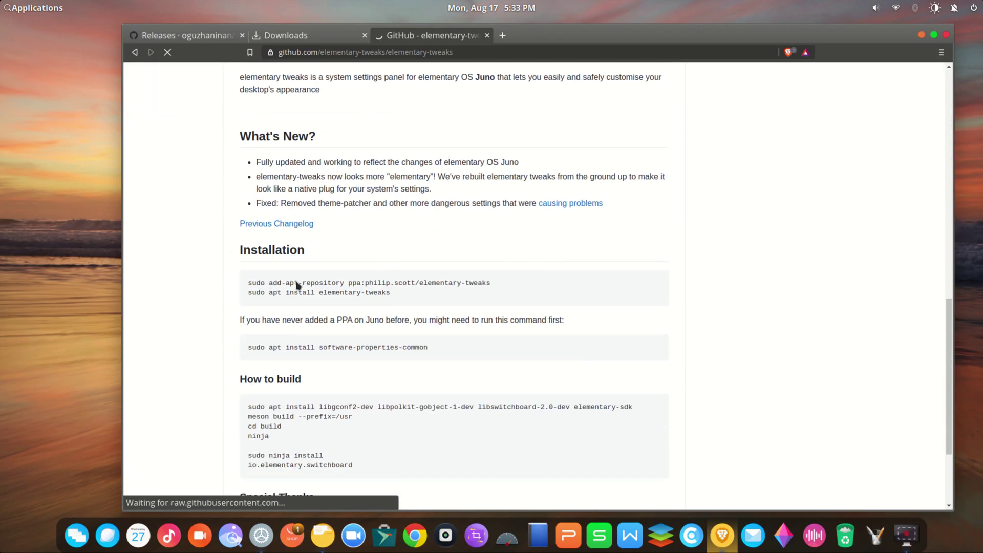
scroll(295, 281, down, 3)
scroll(295, 278, up, 2)
scroll(289, 269, down, 2)
scroll(287, 265, up, 15)
scroll(526, 160, down, 3)
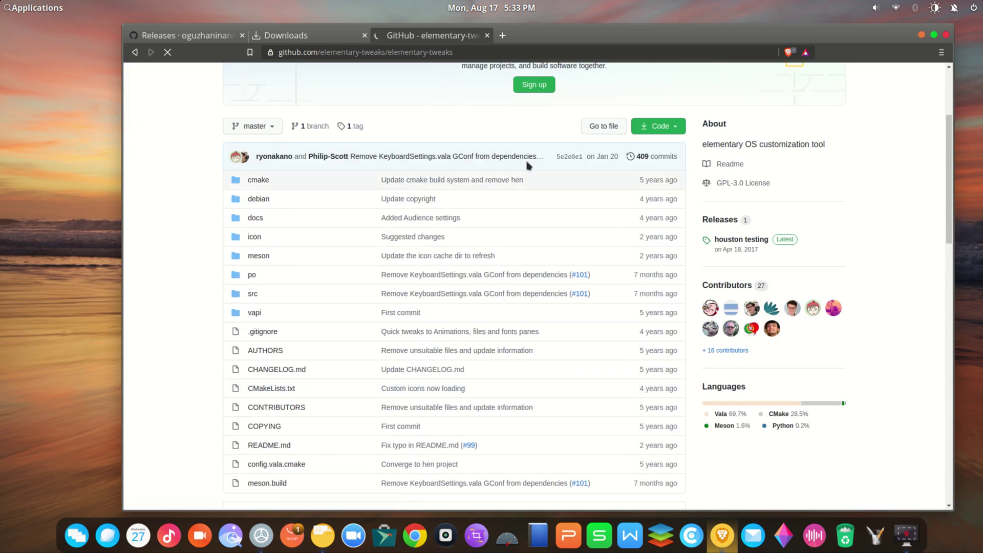
click(682, 129)
click(567, 211)
scroll(495, 318, down, 4)
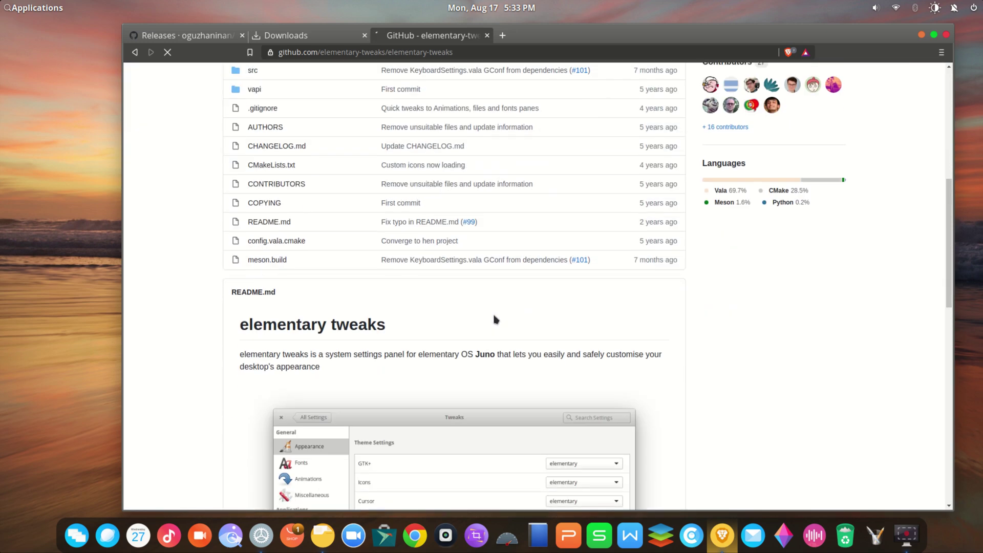
scroll(495, 319, down, 10)
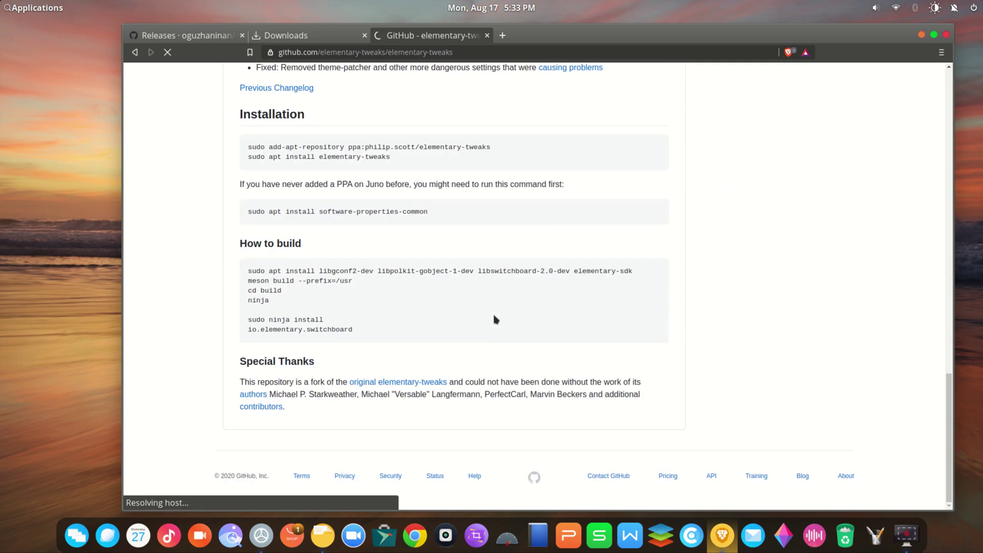
scroll(364, 315, up, 12)
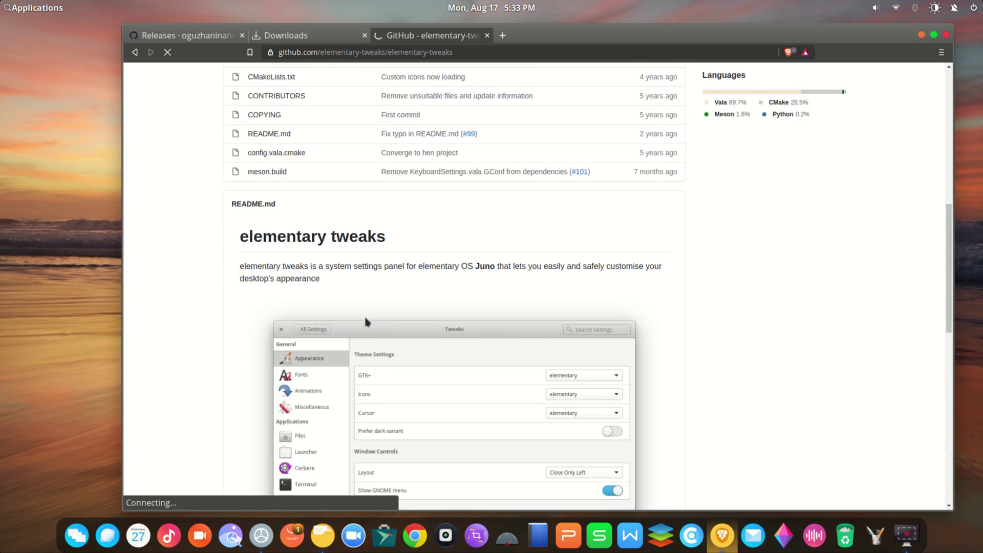
scroll(365, 321, down, 3)
- Open the Tweaks panel in System Settings and check the icon theme list
click(261, 534)
click(87, 64)
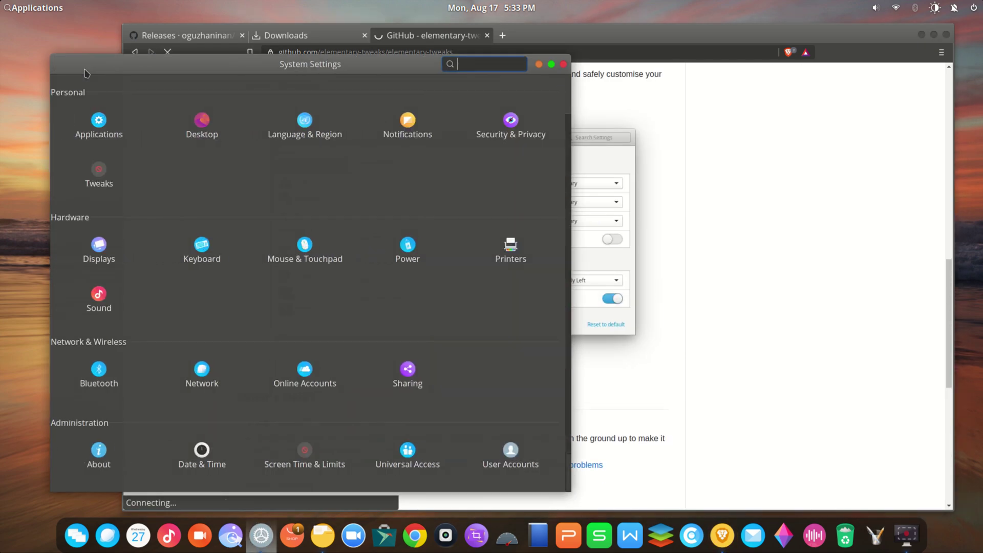
click(104, 173)
click(470, 145)
click(469, 148)
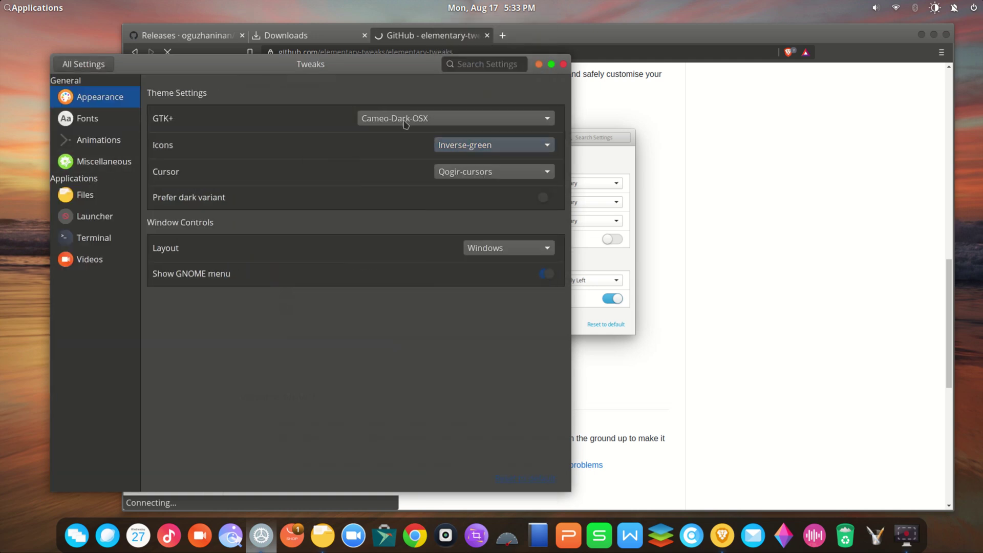
- Set the GTK+ theme to Canta
click(407, 119)
scroll(405, 123, up, 3)
scroll(405, 123, up, 6)
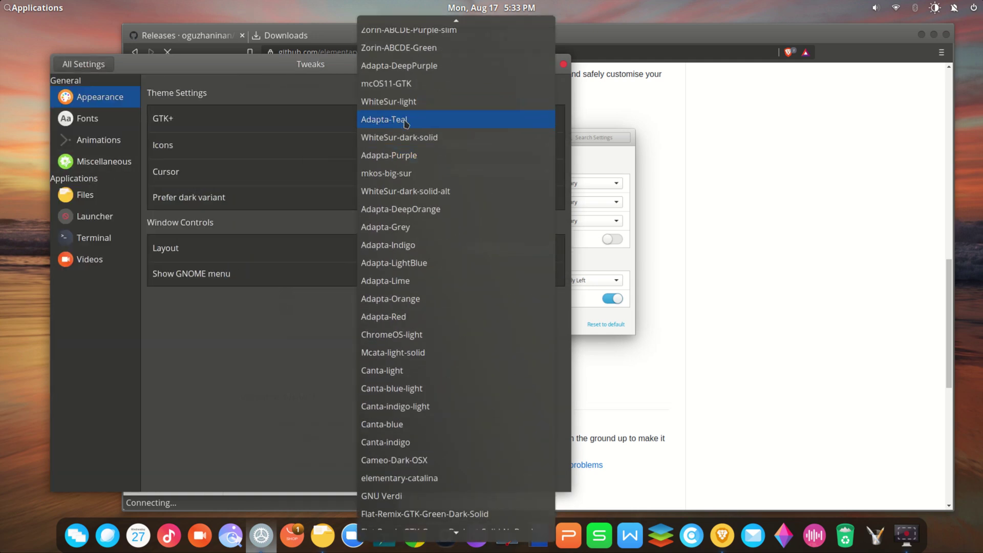
click(399, 135)
- Switch the GTK+ theme to GNU Verdi and save the ZIP to Downloads
click(454, 124)
key(Escape)
scroll(458, 131, down, 2)
click(463, 139)
scroll(439, 316, down, 3)
scroll(441, 315, up, 1)
scroll(442, 314, down, 1)
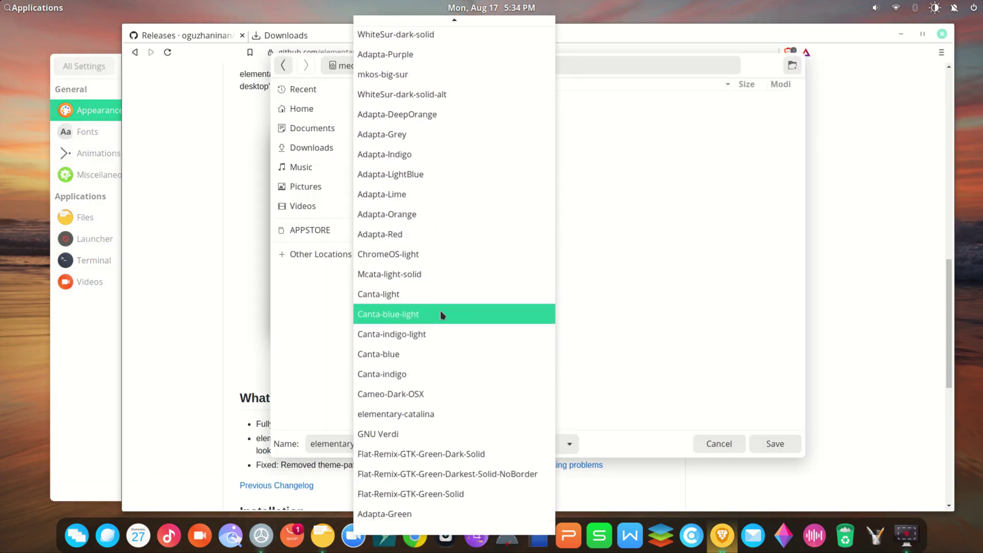
click(397, 437)
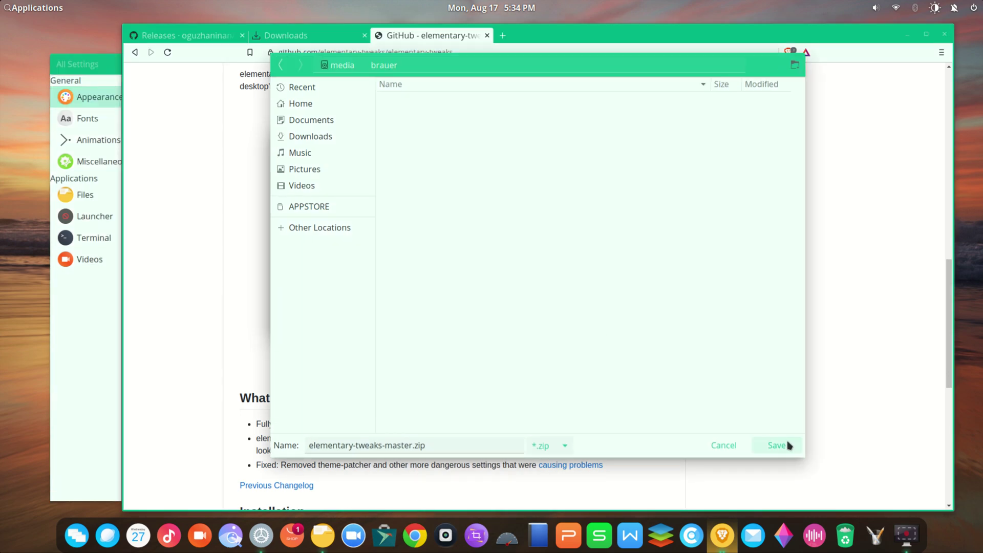
click(318, 136)
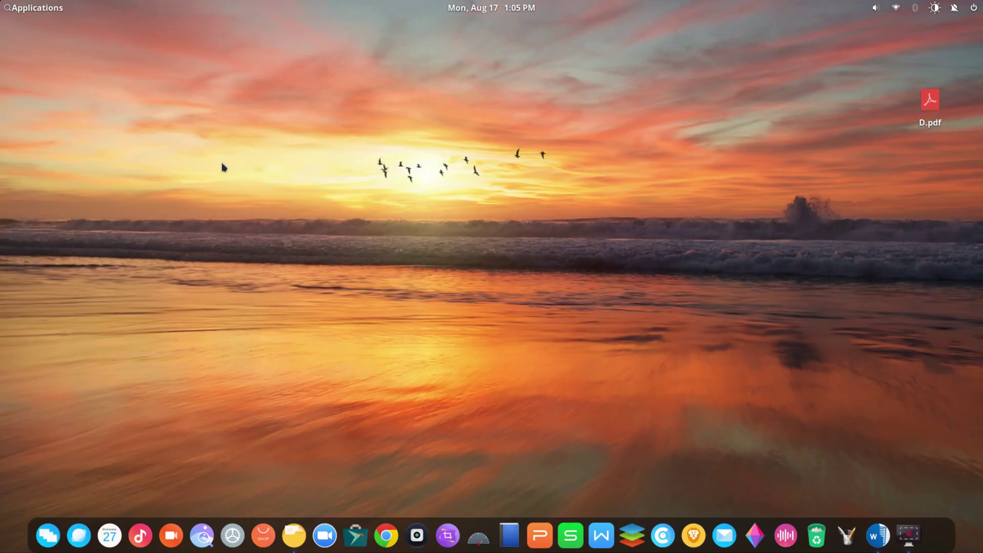
- Load Stacer_1.0.1_amd64.deb from the Data Vault drive into Eddy
drag(605, 168, 502, 131)
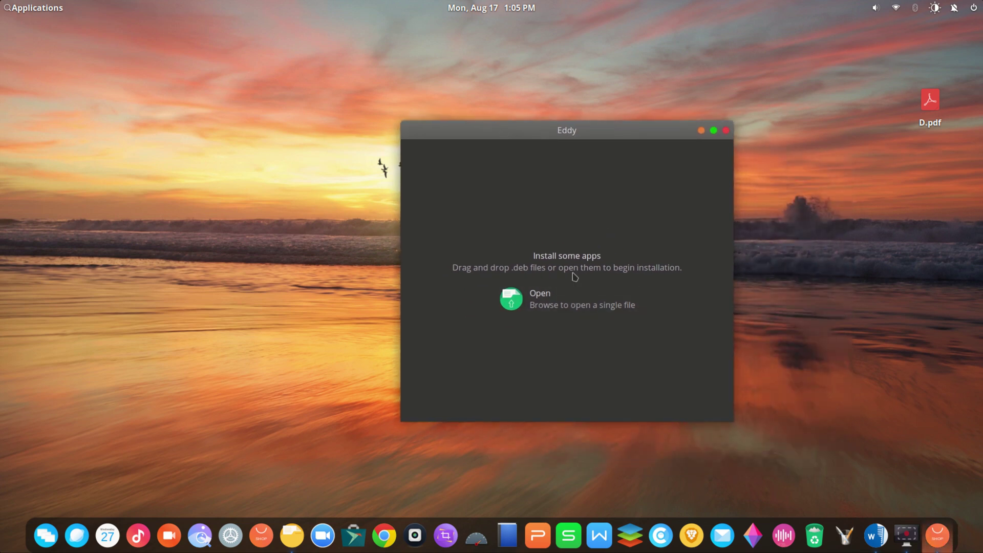
click(557, 299)
click(353, 252)
click(480, 185)
scroll(486, 327, down, 3)
click(481, 448)
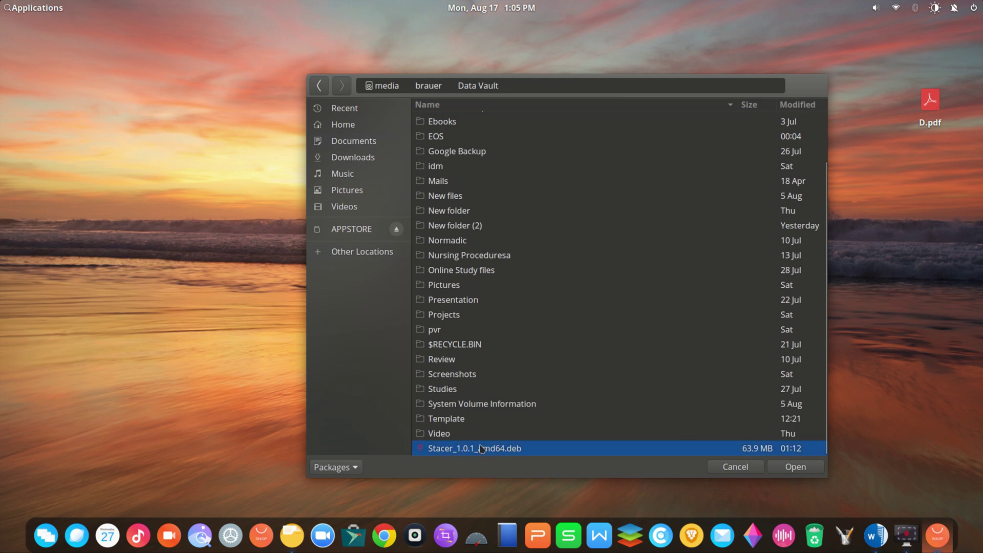
click(793, 467)
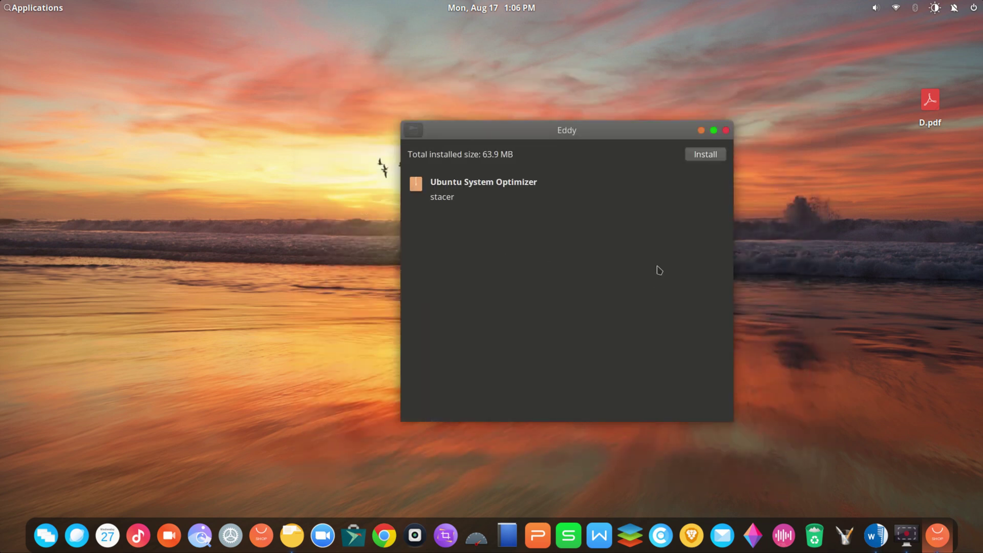
- Install the Stacer package, authenticating with the password
click(705, 155)
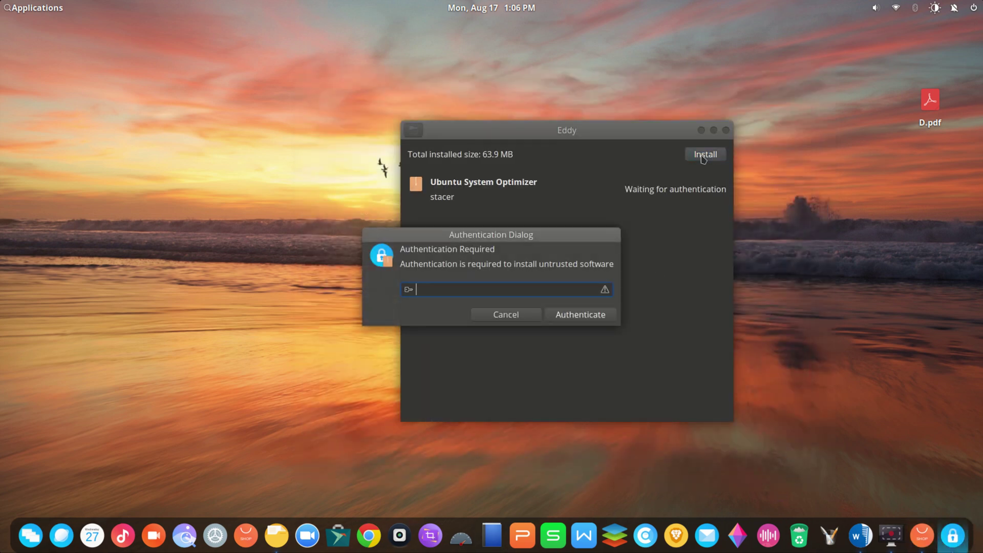
click(579, 320)
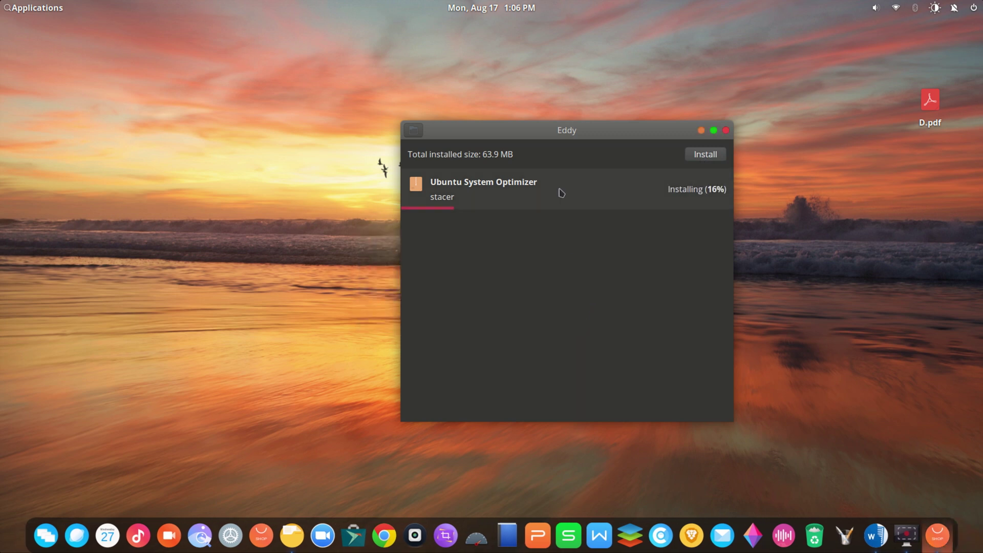
drag(562, 134, 549, 133)
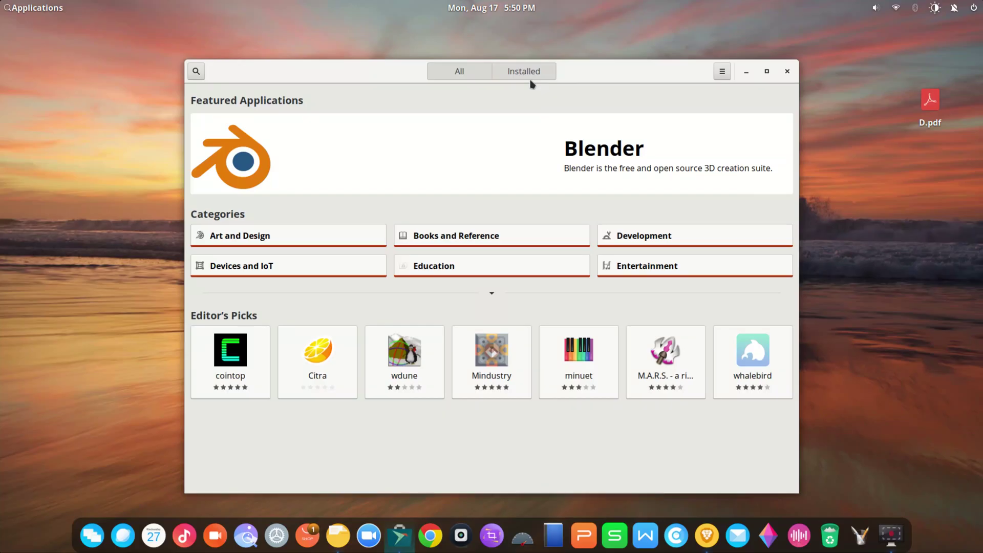
- Uninstall Easy Disk Cleaner from the installed apps list, authorizing with the password
click(531, 76)
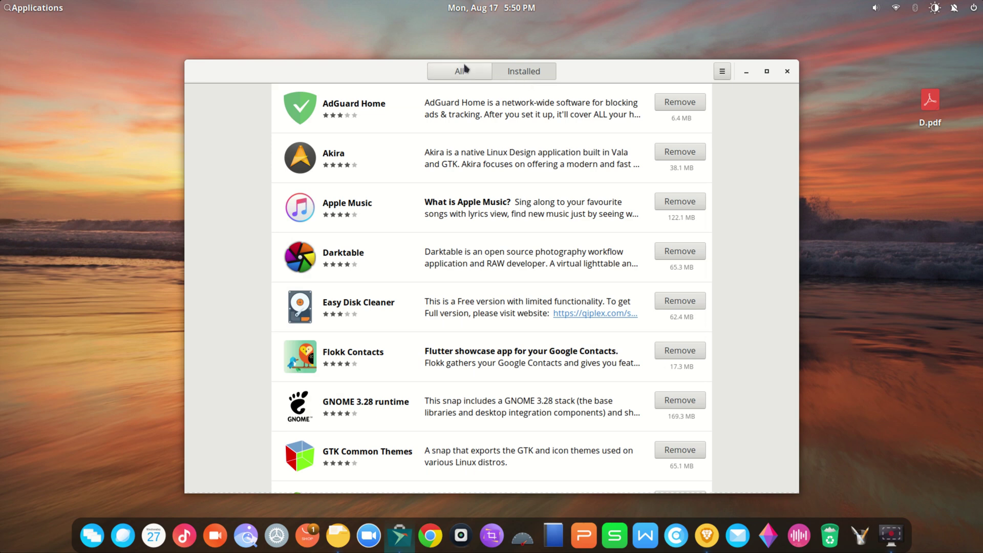
scroll(467, 177, down, 15)
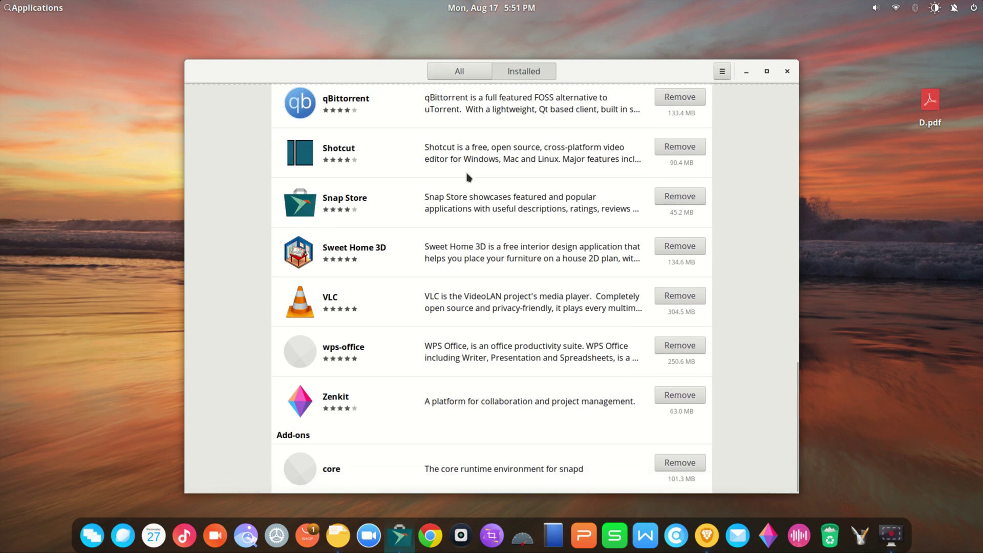
scroll(467, 177, up, 10)
scroll(467, 177, up, 5)
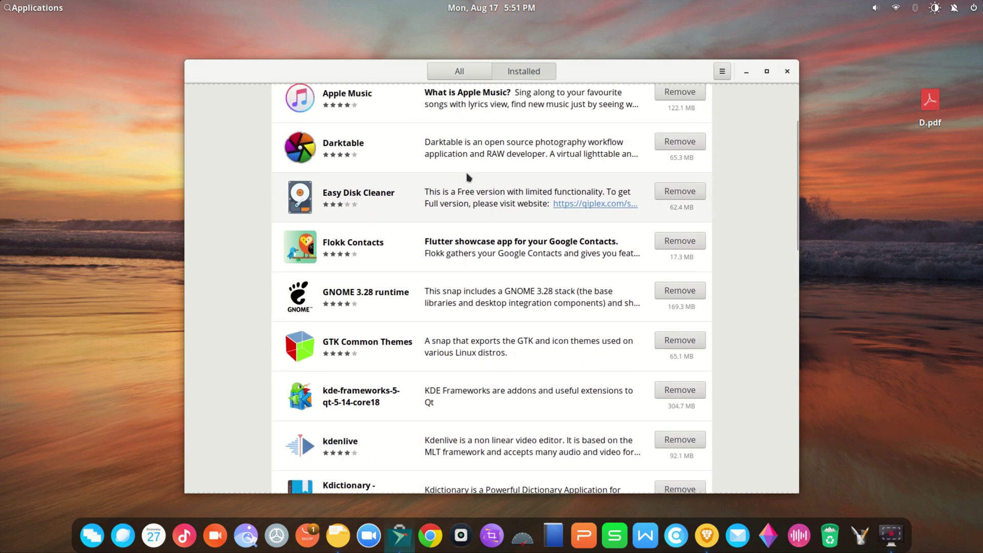
scroll(458, 186, up, 1)
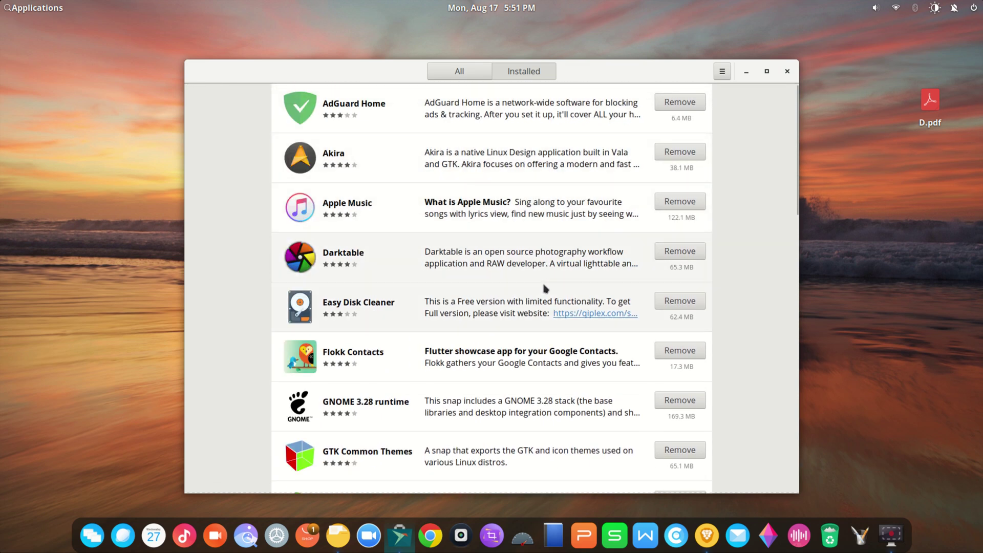
click(681, 302)
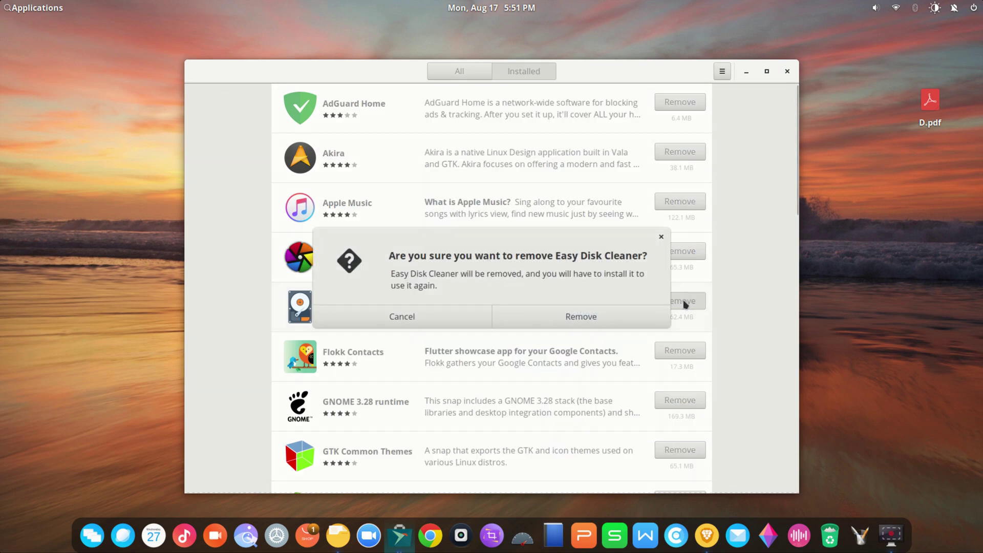
click(582, 318)
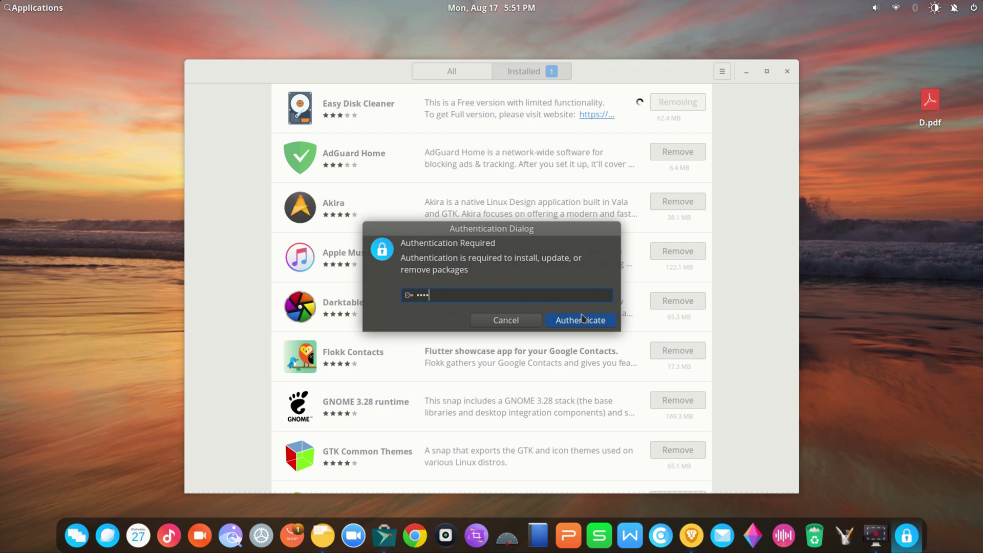
click(582, 318)
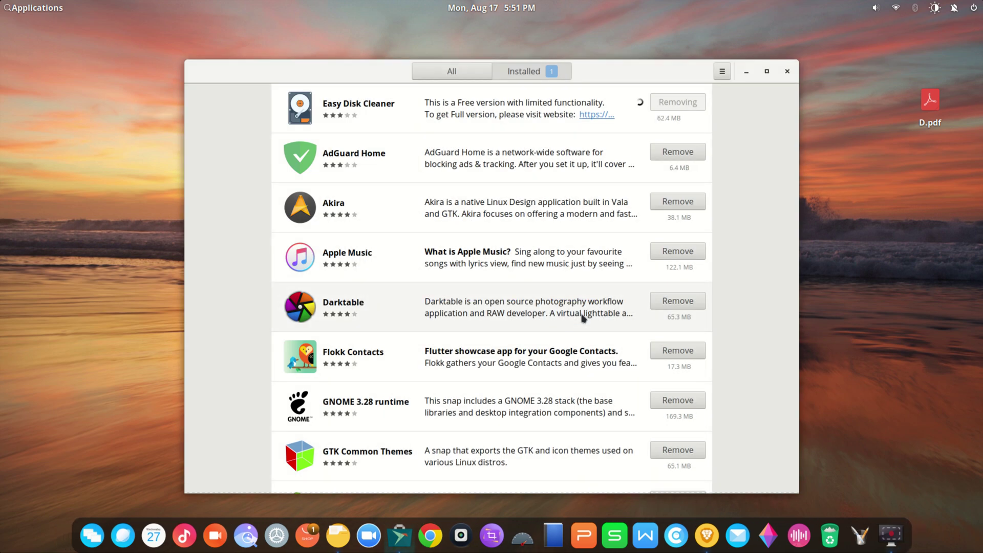
- Return to all apps and open the cointop details page
scroll(582, 317, down, 10)
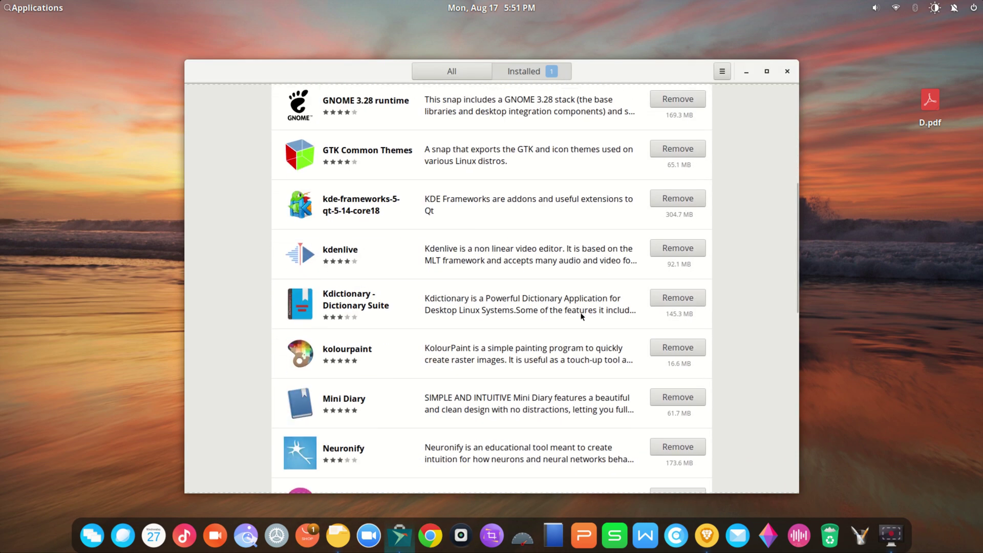
scroll(582, 318, down, 8)
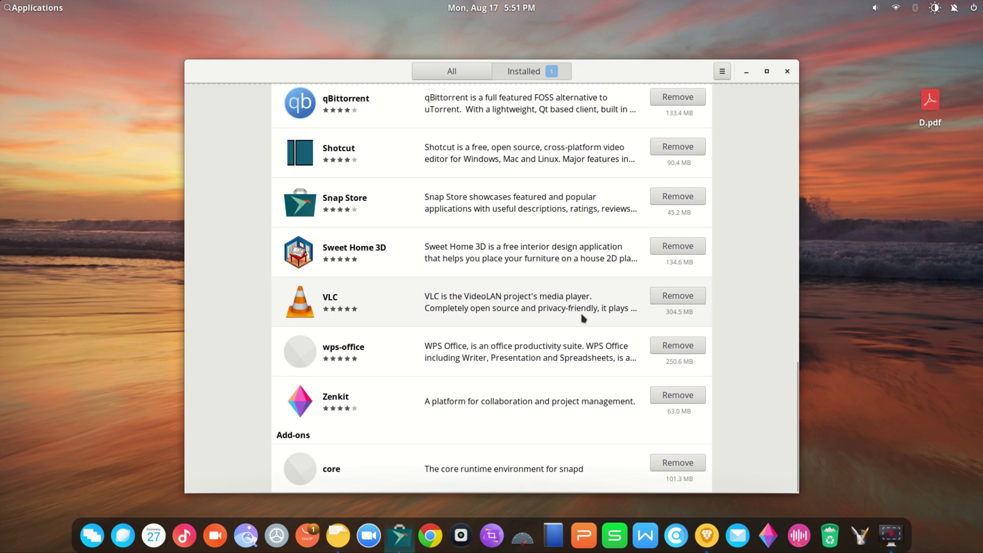
click(452, 72)
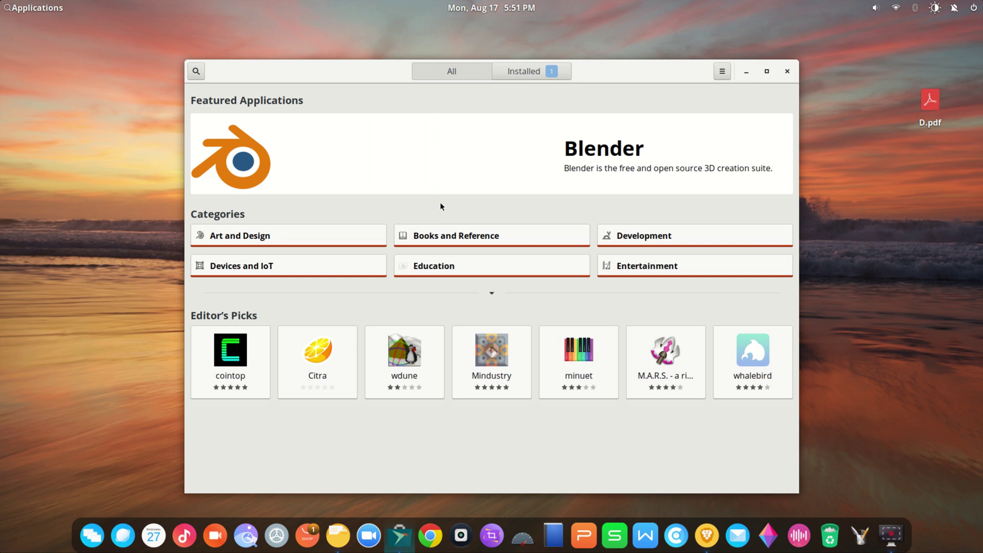
click(250, 354)
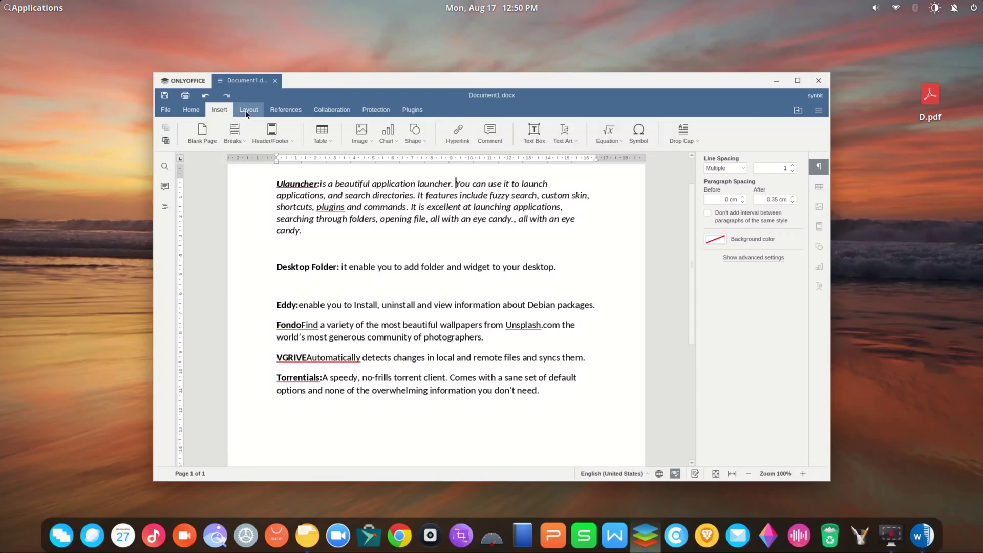
- Glance at the reference and collaboration tools, then create a new blank spreadsheet
click(286, 109)
click(332, 109)
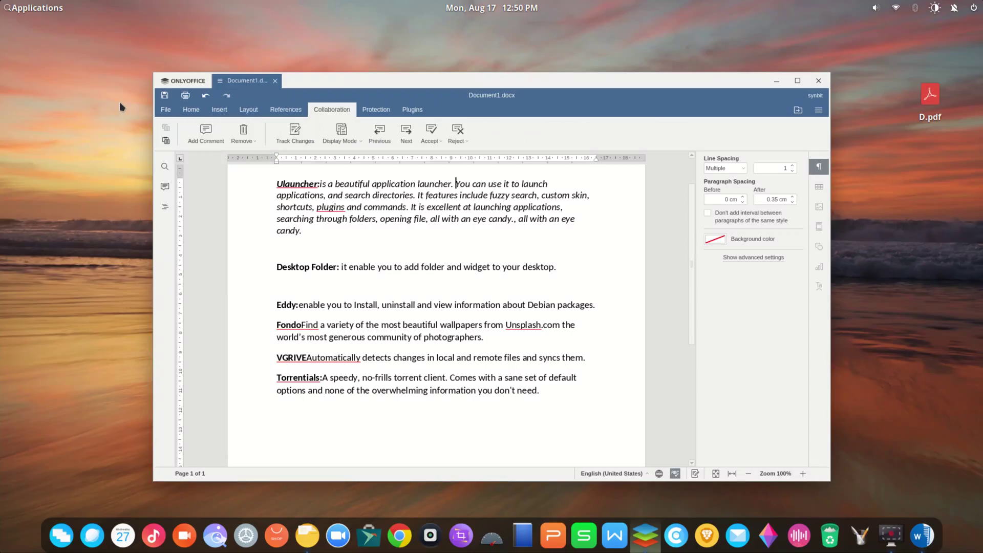
click(173, 81)
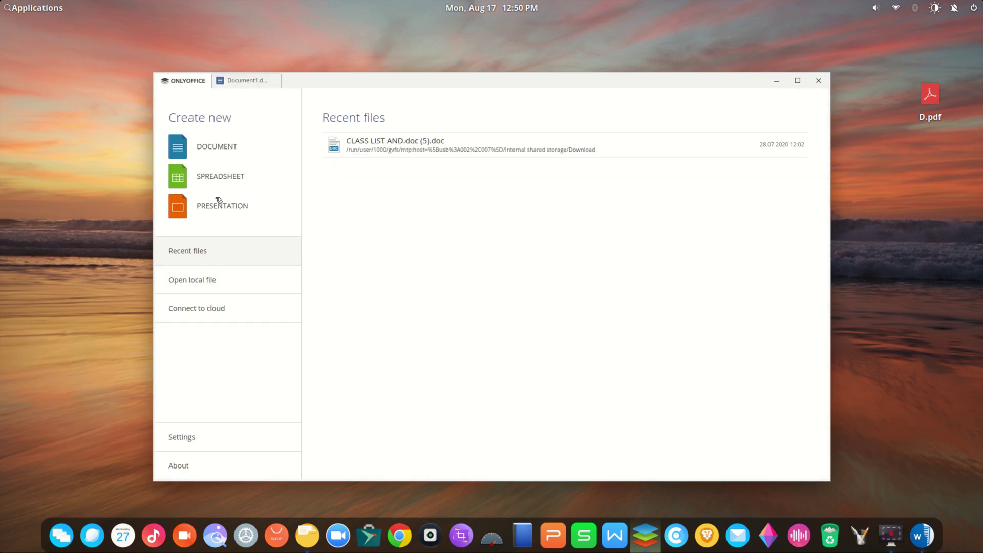
click(217, 177)
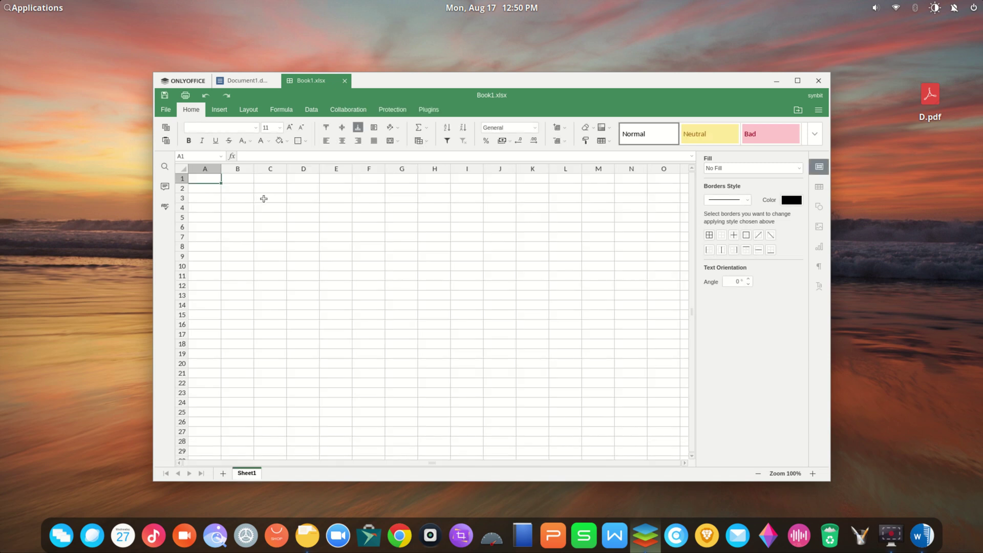
- Enter 56 in B3 followed by numbers 5, 2, 4 and 1 down column B
click(244, 199)
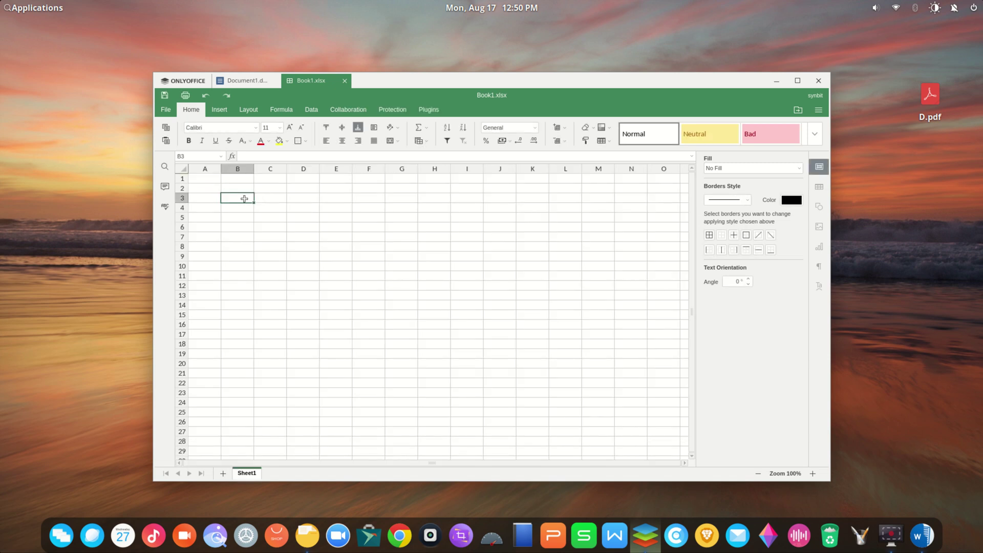
text(56)
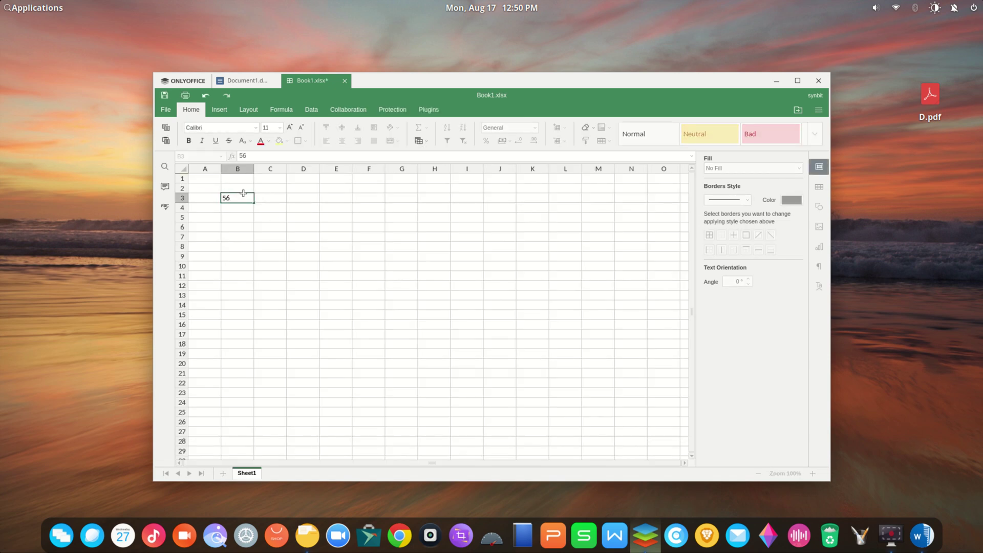
key(Return)
text(5)
key(Return)
text(2)
key(Return)
text(4)
key(Return)
text(1)
key(Return)
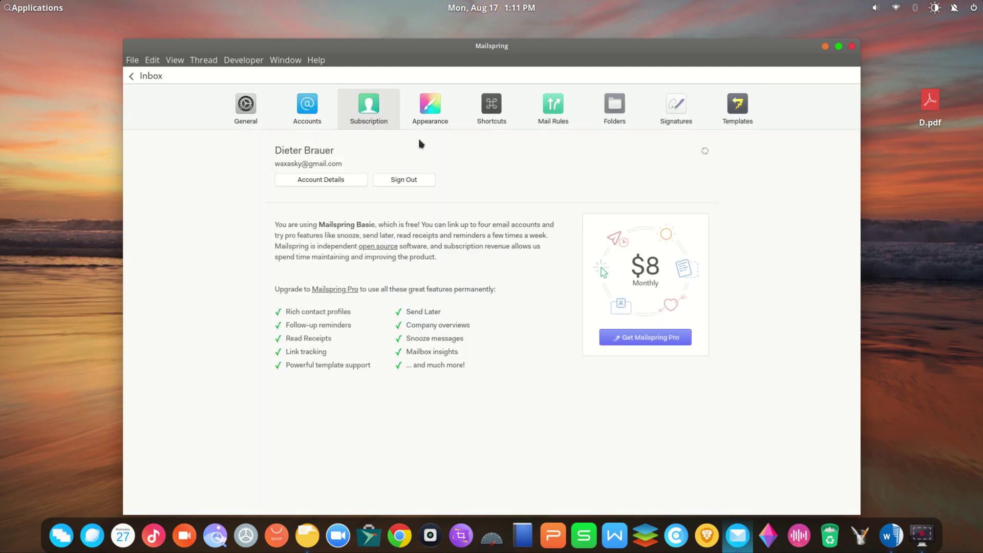
- View the Appearance, Shortcuts, Mail Rules, Folders, Signatures and Templates preferences, then close them
click(424, 113)
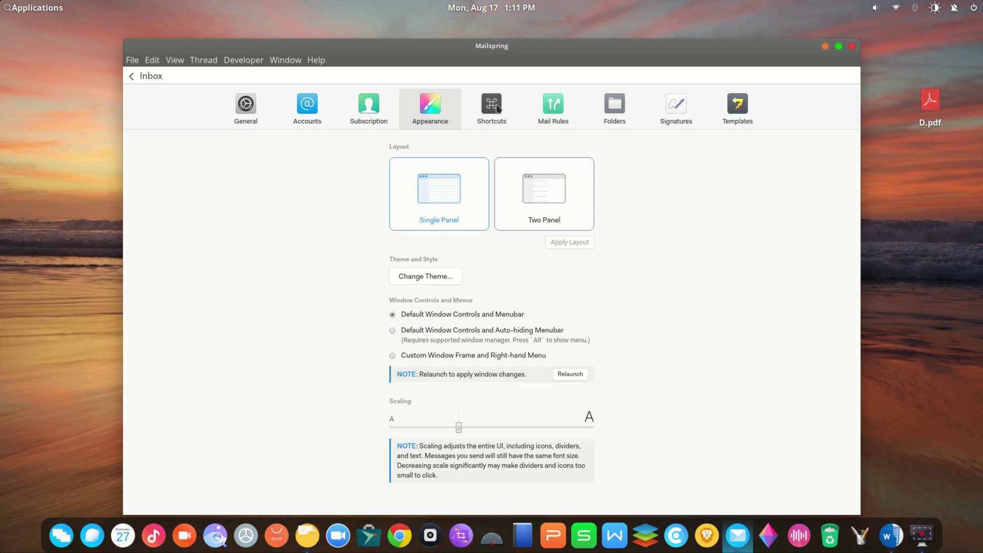
click(497, 109)
click(547, 112)
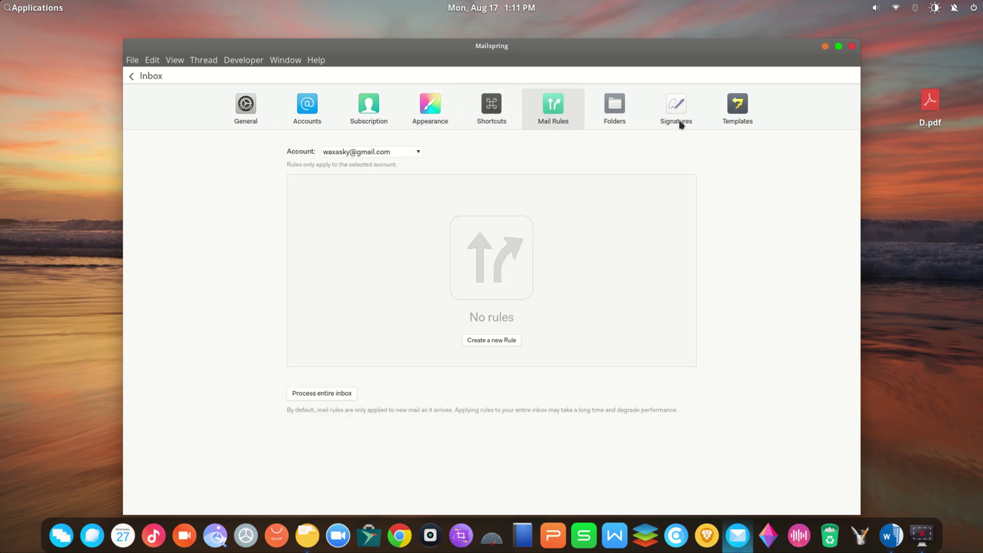
click(614, 107)
click(676, 109)
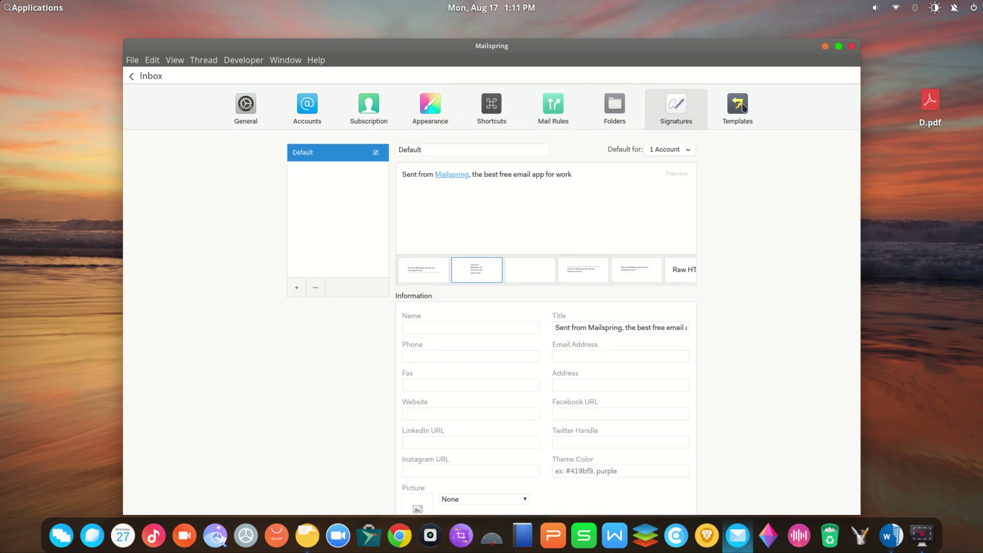
click(742, 107)
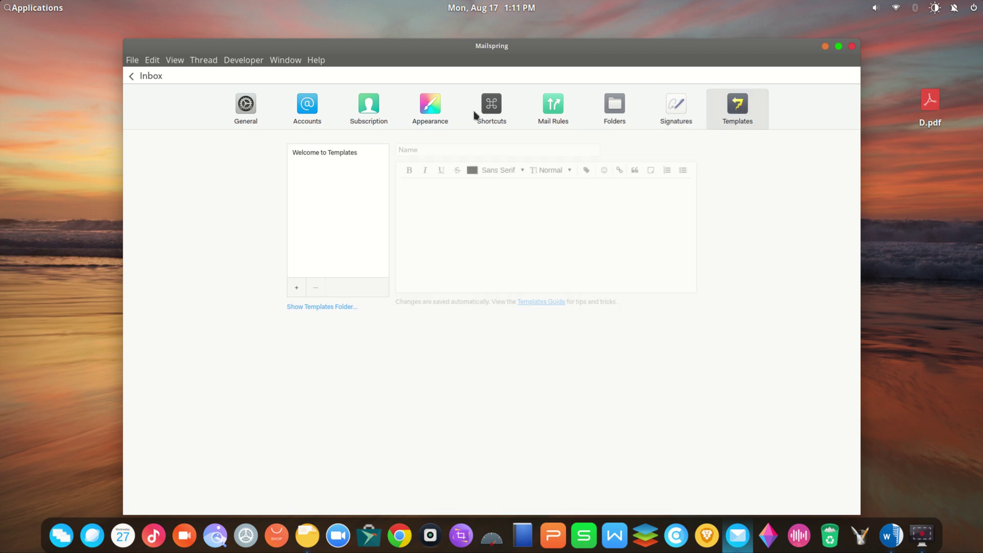
click(142, 75)
- Read the Zenkit and Binance Weekend Update emails
scroll(413, 174, down, 3)
click(416, 163)
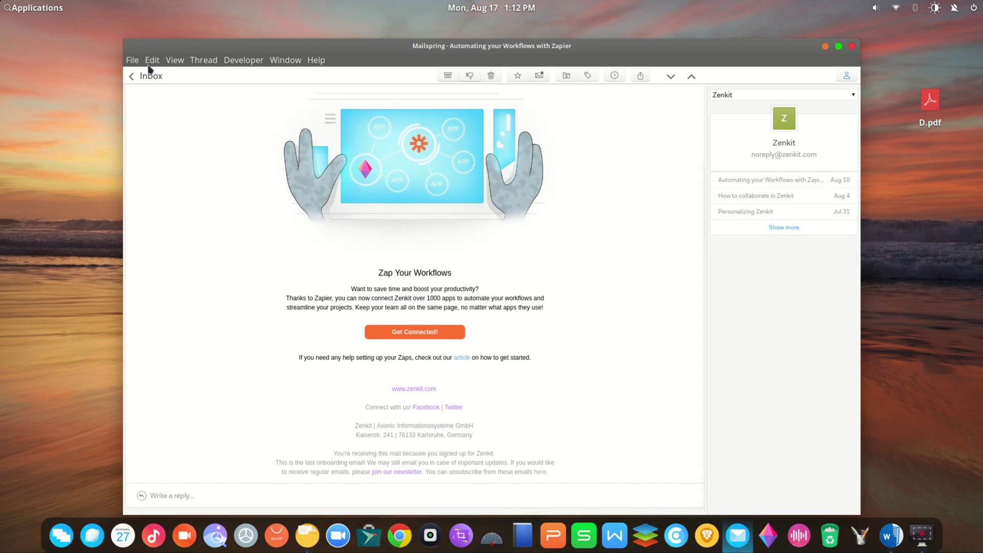
click(148, 76)
click(450, 203)
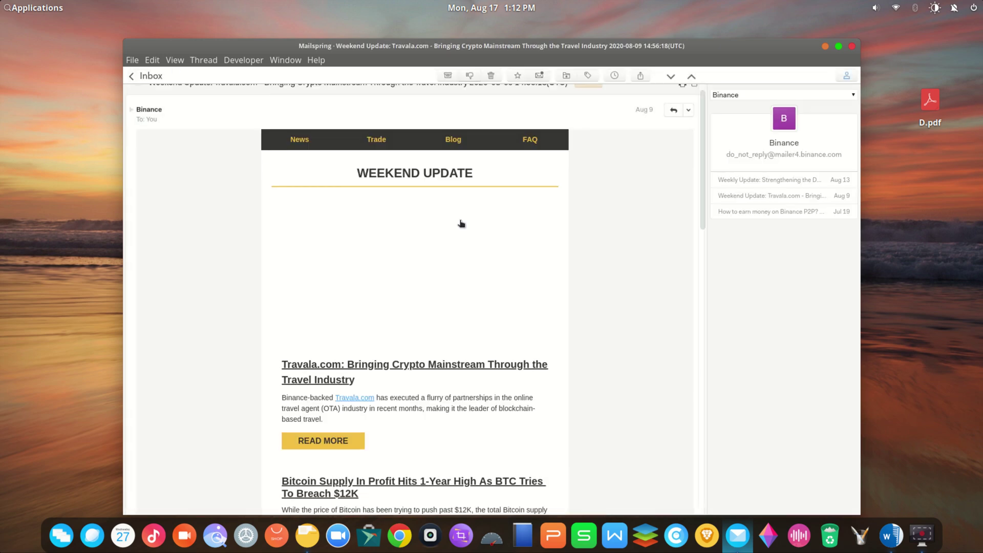
scroll(458, 226, down, 5)
scroll(459, 223, up, 6)
scroll(460, 222, down, 12)
scroll(460, 222, down, 5)
click(148, 76)
- Read the Template.net plan templates email
scroll(461, 230, down, 3)
click(462, 235)
scroll(463, 248, down, 10)
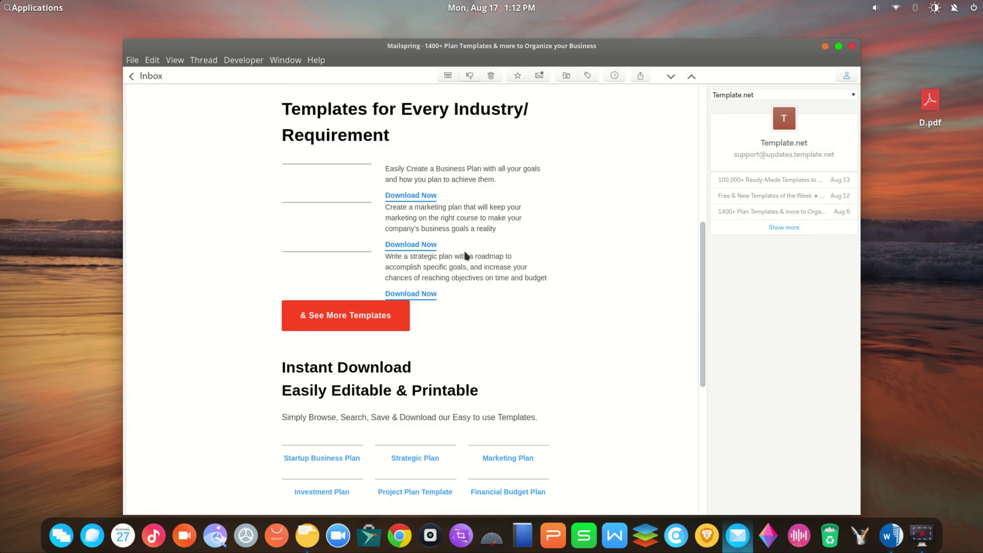
scroll(463, 251, up, 3)
scroll(466, 254, up, 6)
click(149, 75)
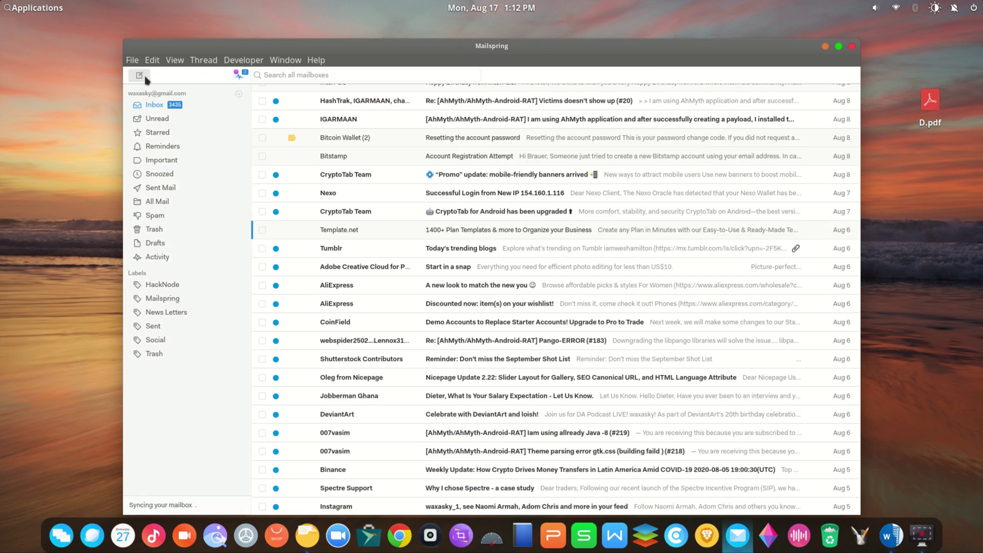
- Start and discard a new draft, then view the Trash and Spam folders
click(146, 81)
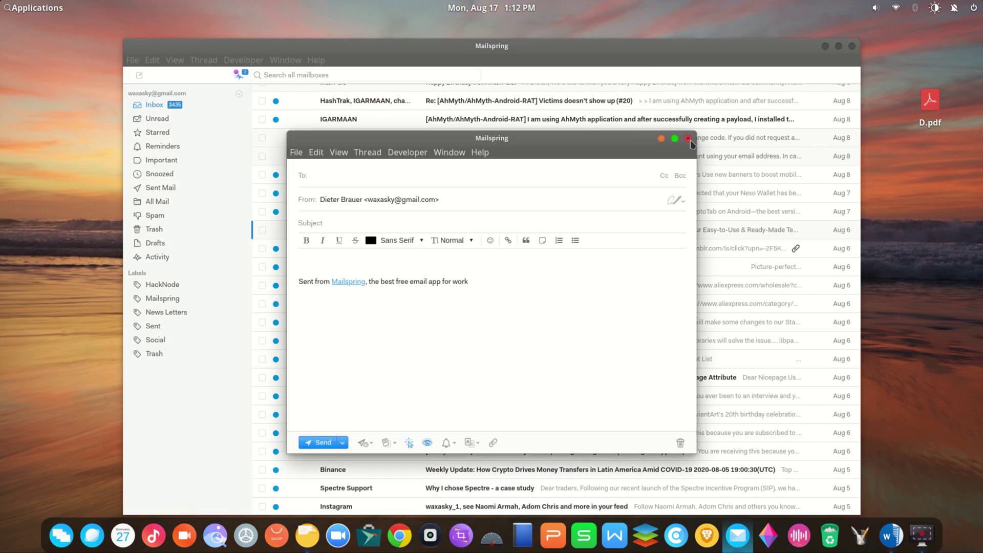
click(675, 199)
click(687, 138)
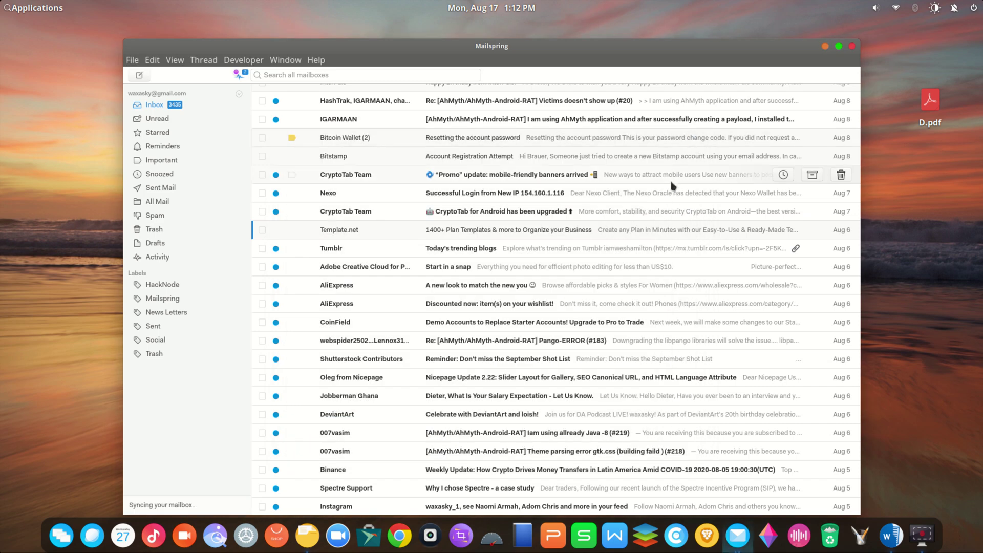
scroll(306, 322, down, 3)
click(162, 354)
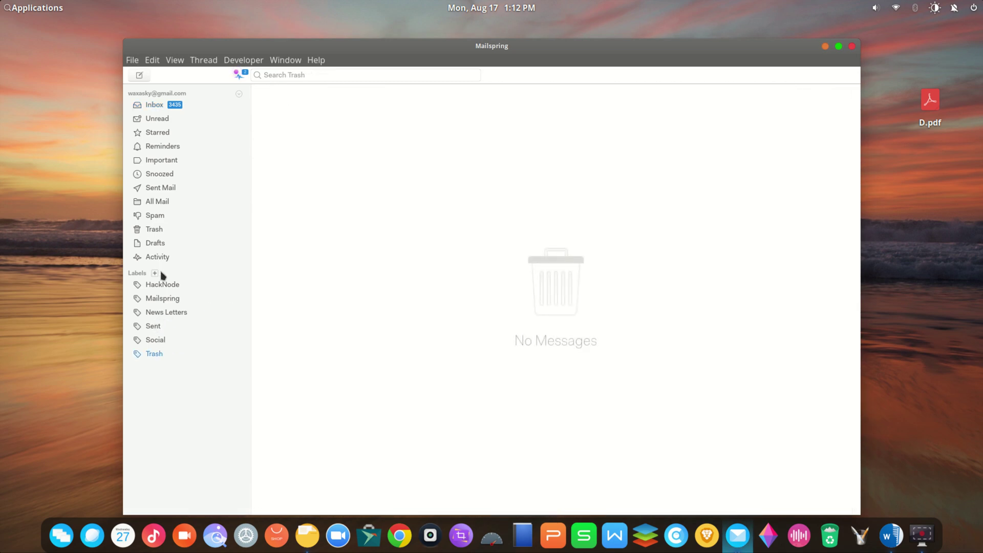
click(155, 216)
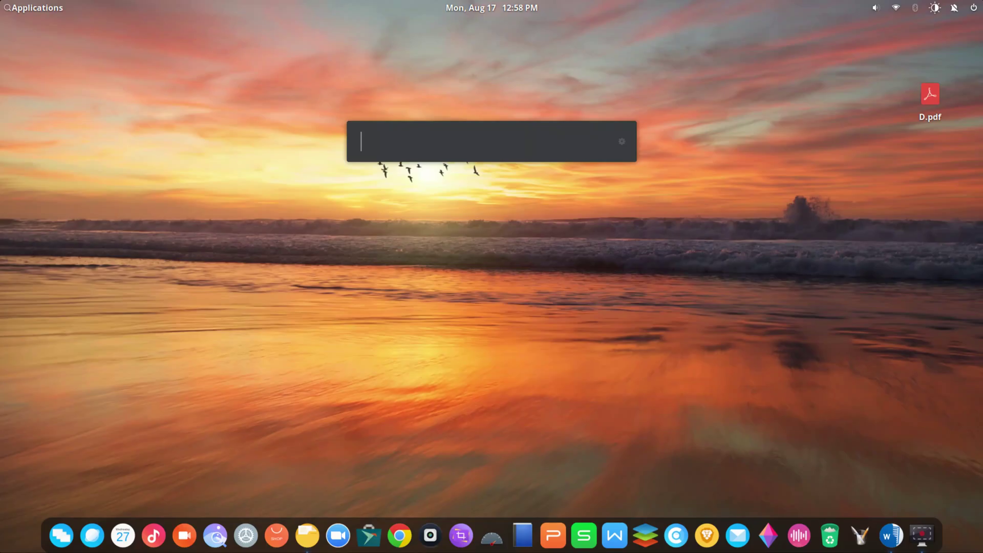
- Search Ulauncher for 'AP', clear it, then search for 'C'
text(AP)
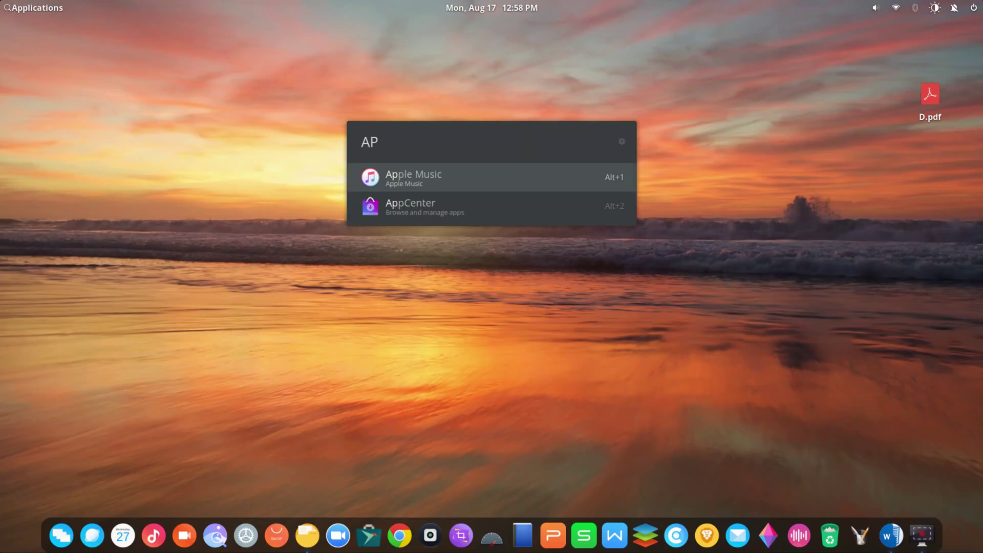
key(BackSpace)
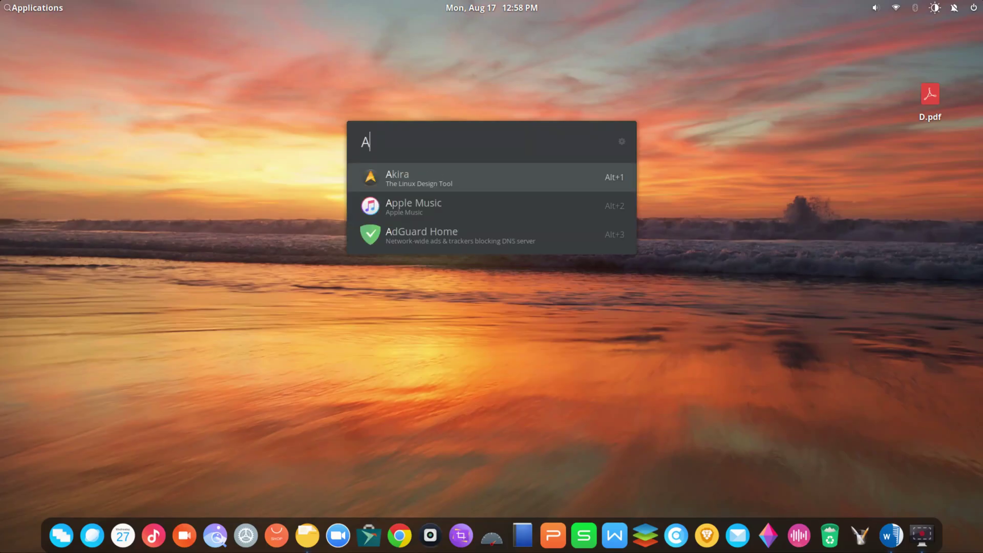
key(BackSpace)
text(C)
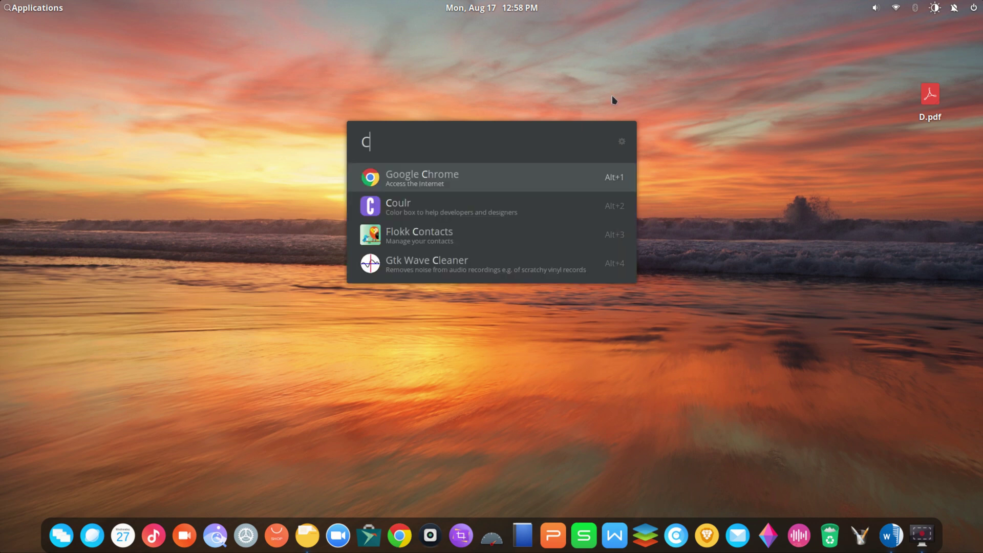
- Open Ulauncher preferences and view the Shortcuts list
click(622, 142)
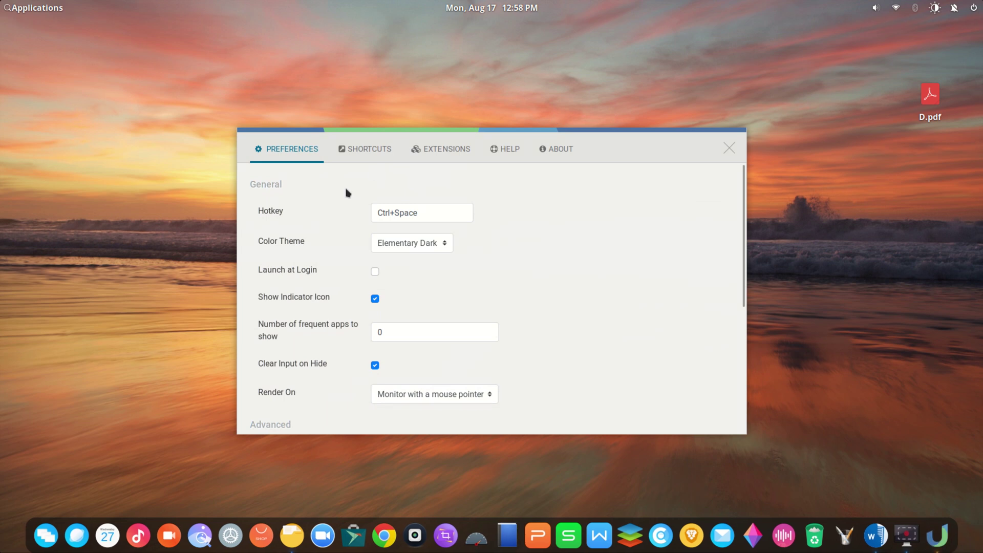
scroll(287, 220, down, 6)
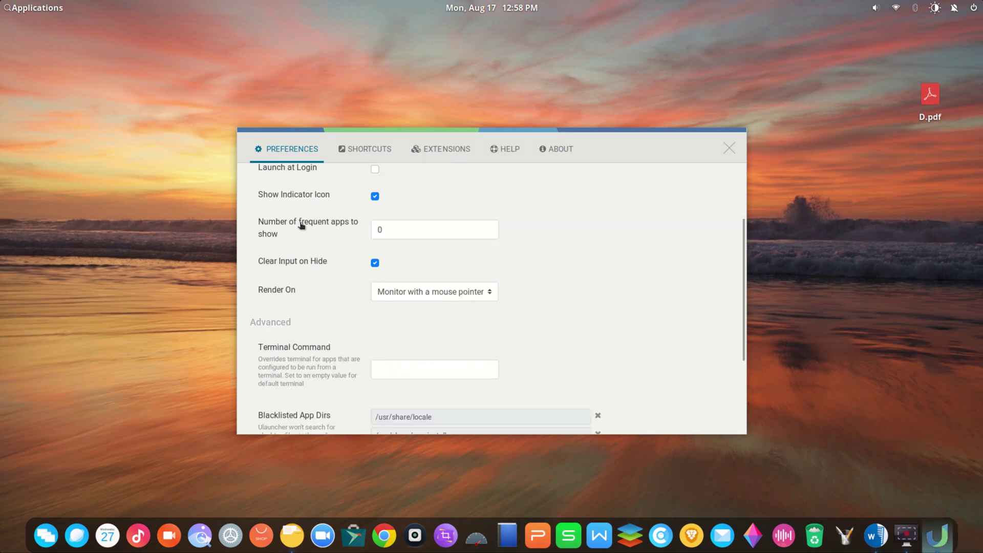
scroll(304, 267, up, 6)
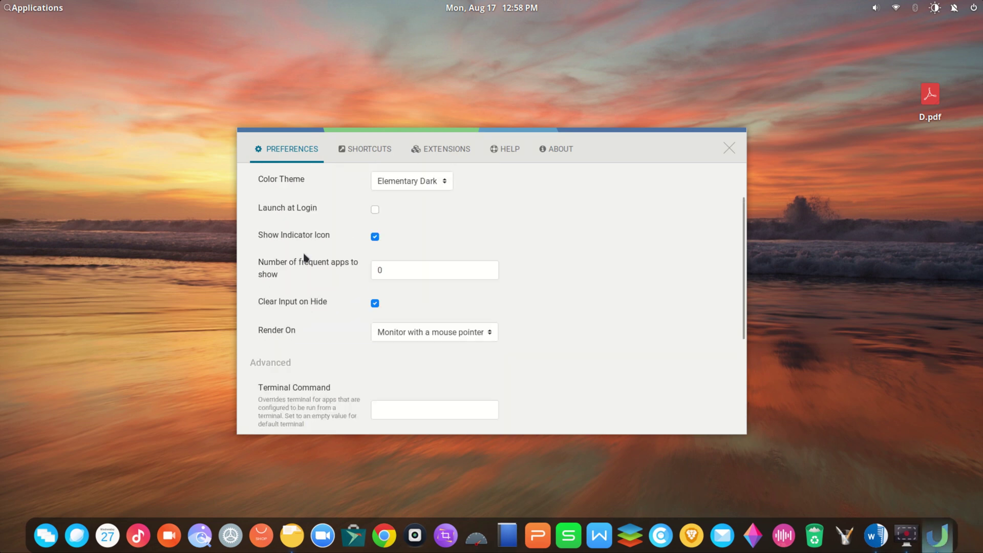
click(365, 153)
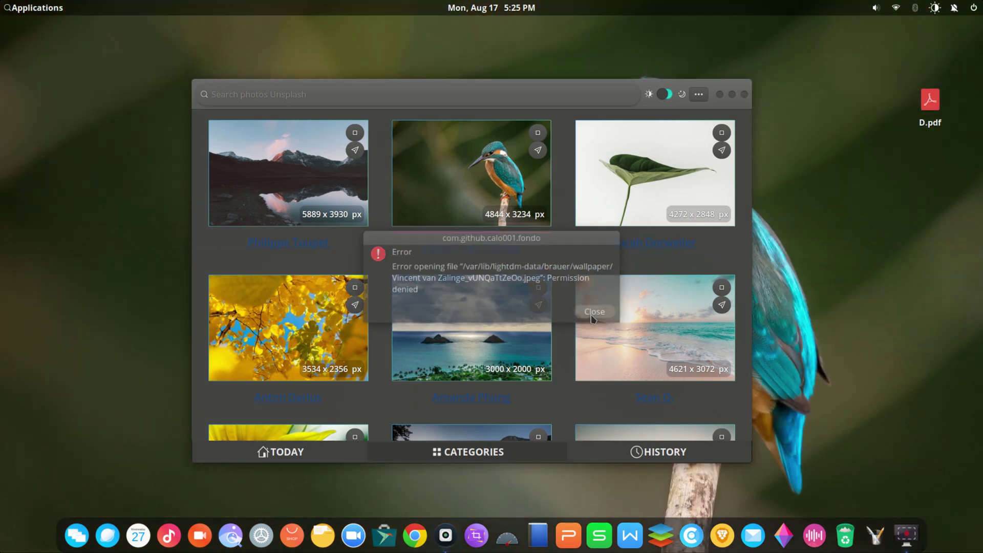
- Dismiss the wallpaper permission error and browse Fondo's Today photos
click(594, 312)
scroll(634, 308, down, 10)
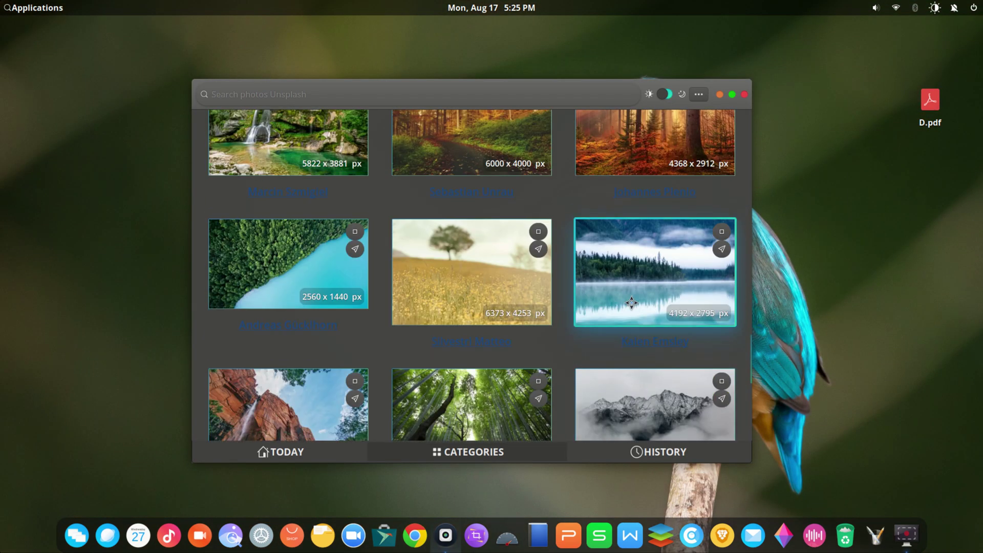
scroll(643, 322, down, 3)
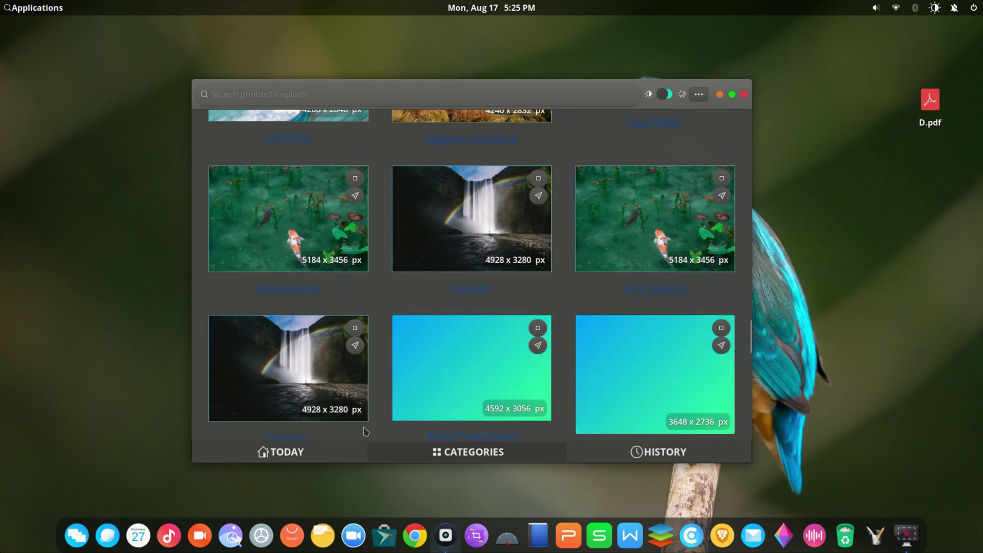
click(307, 450)
scroll(448, 357, down, 10)
scroll(449, 357, down, 5)
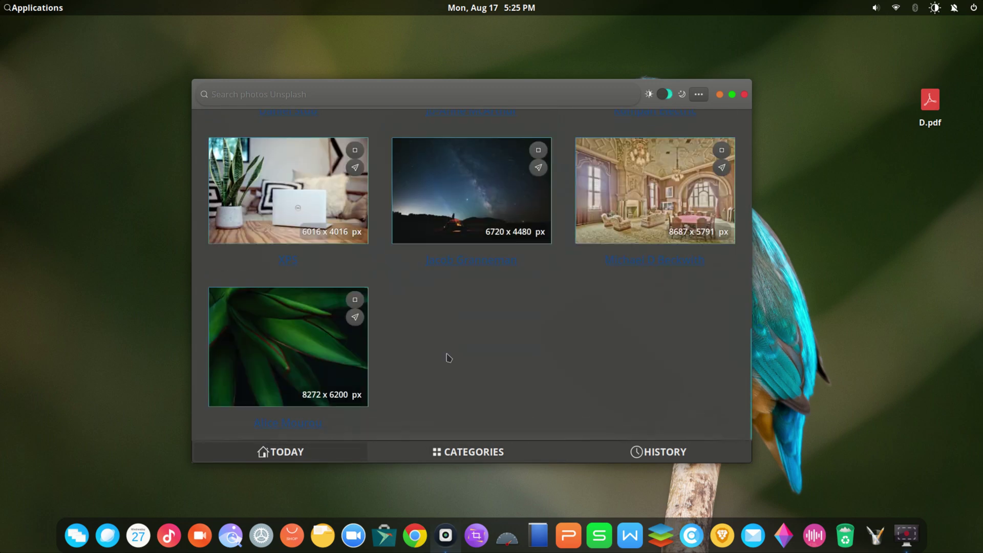
click(281, 452)
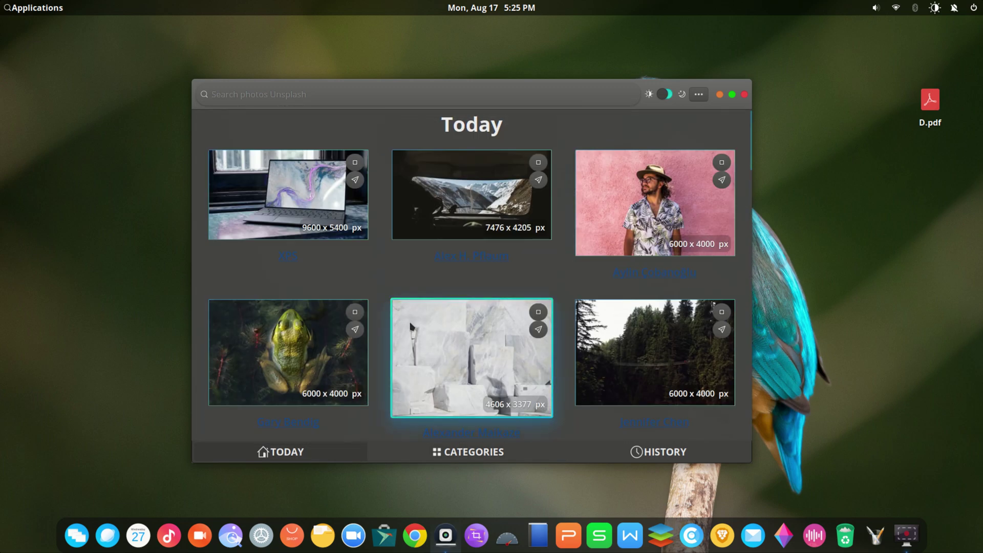
- Browse Fondo's Categories and History pages, then close Fondo
click(468, 451)
click(642, 453)
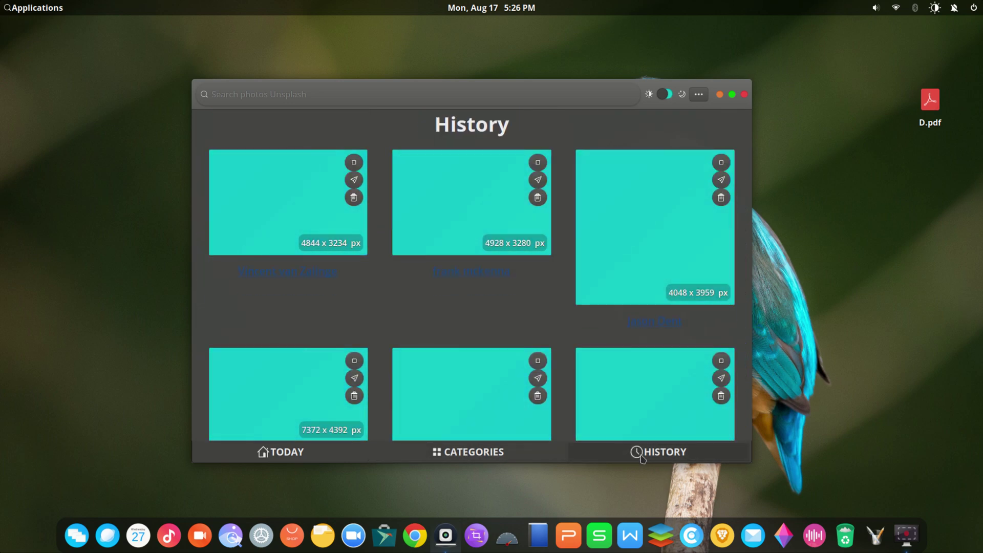
click(473, 451)
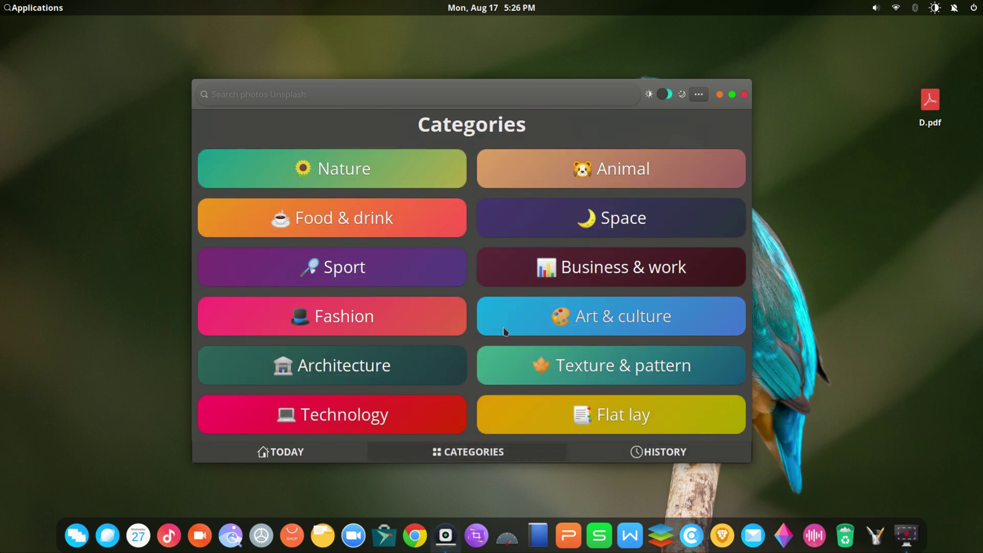
click(313, 449)
click(743, 94)
click(905, 535)
click(542, 356)
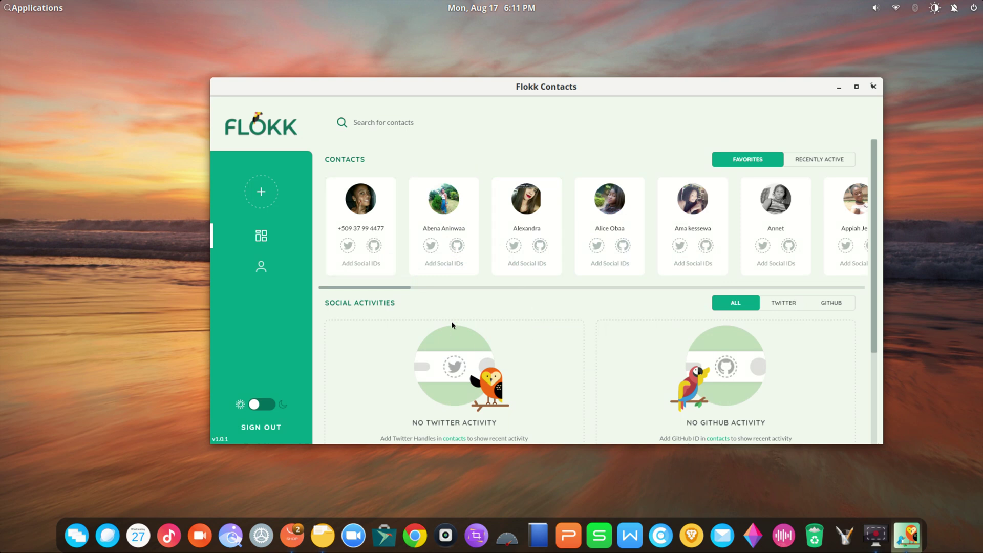
- View a favourite contact's details in Flokk, close them, and start a new contact
scroll(451, 341, down, 3)
scroll(453, 342, up, 3)
click(518, 185)
scroll(487, 178, down, 1)
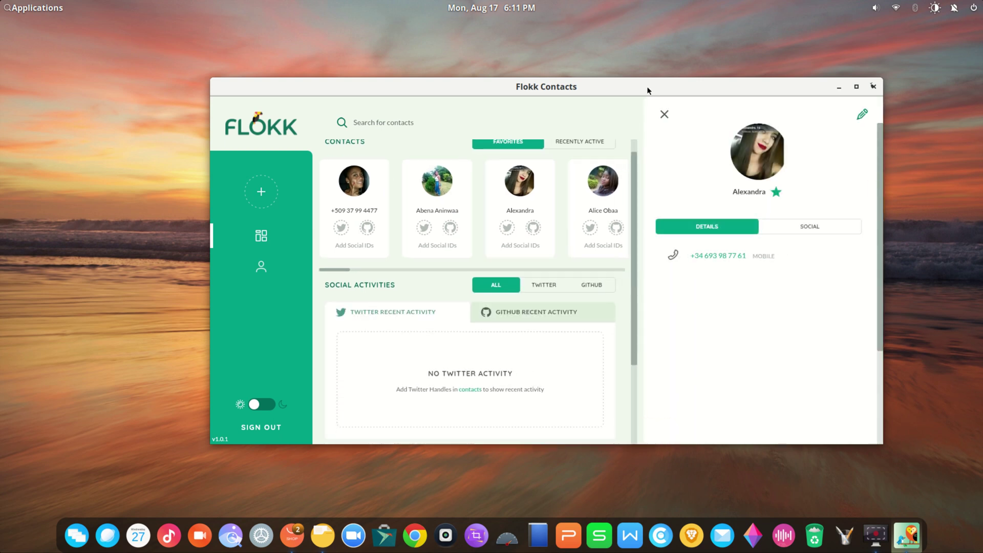
click(664, 115)
scroll(717, 264, up, 1)
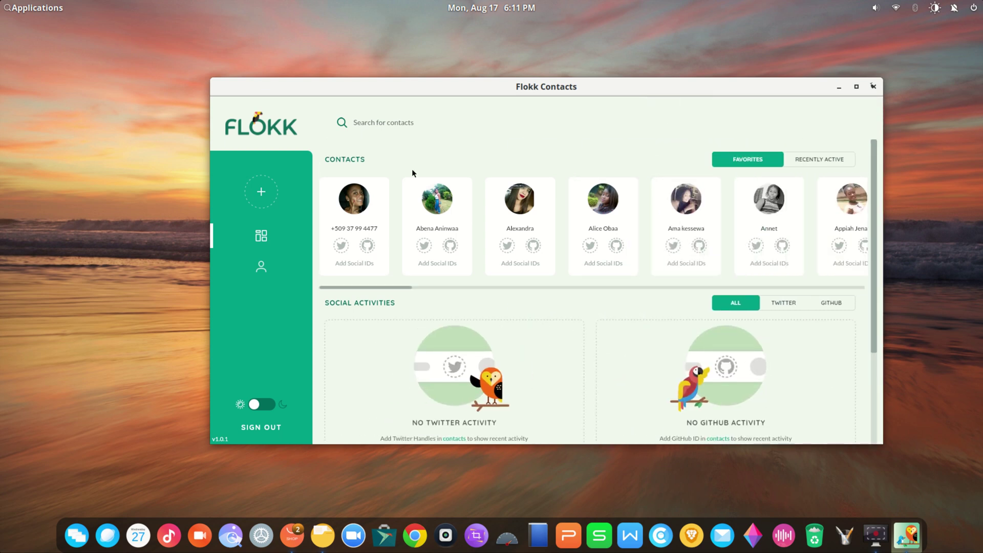
click(264, 191)
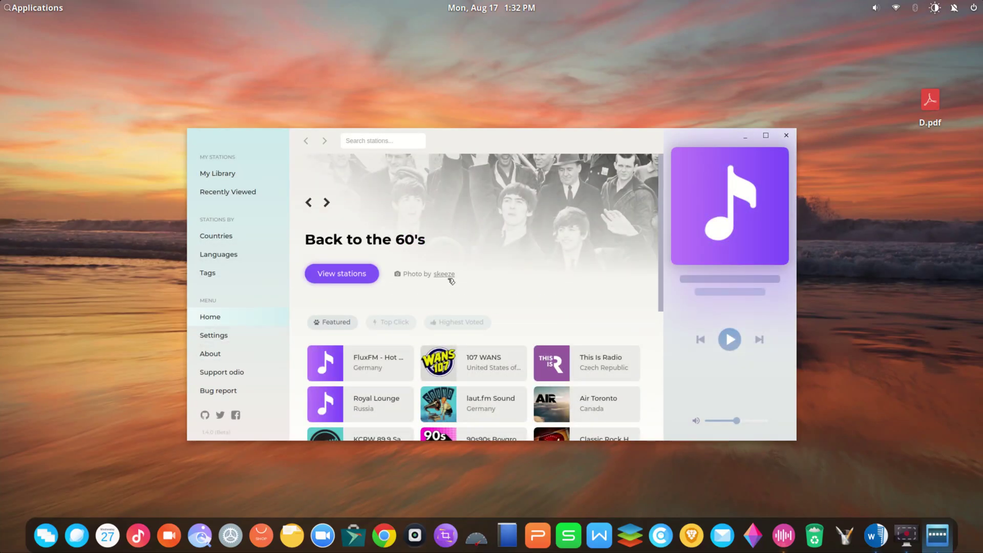
- Maximize Odio and play the Air Toronto station from the Featured list
scroll(461, 287, down, 5)
scroll(511, 282, up, 3)
click(765, 136)
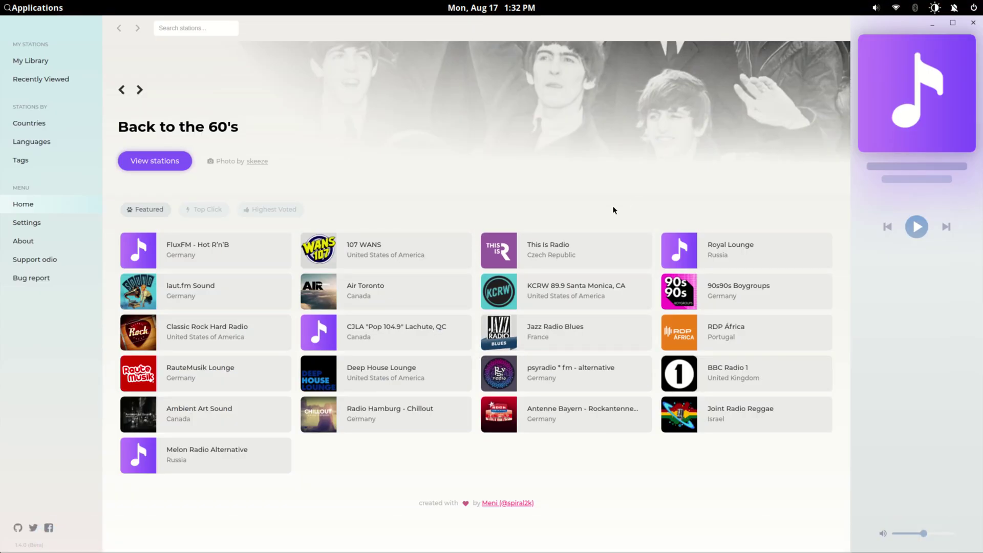
click(204, 209)
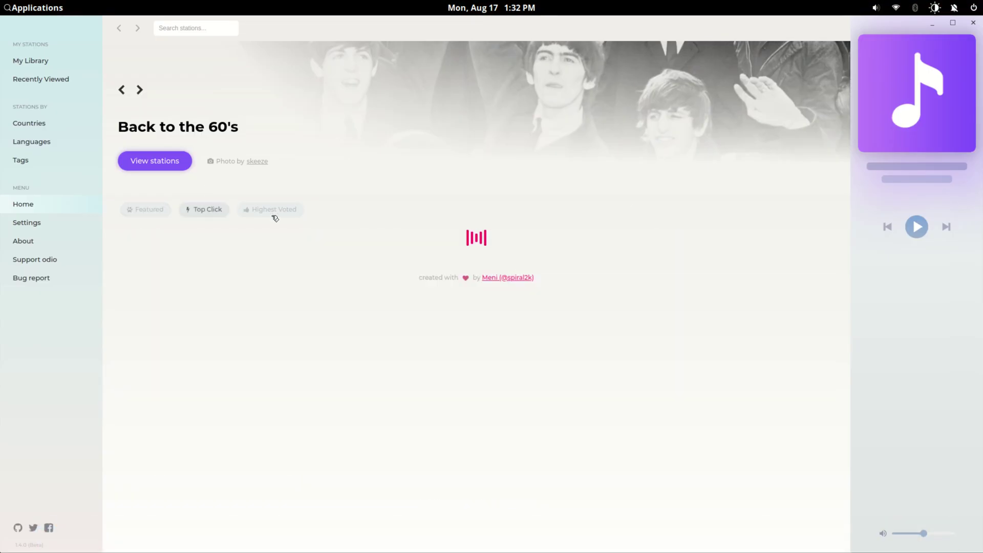
click(144, 210)
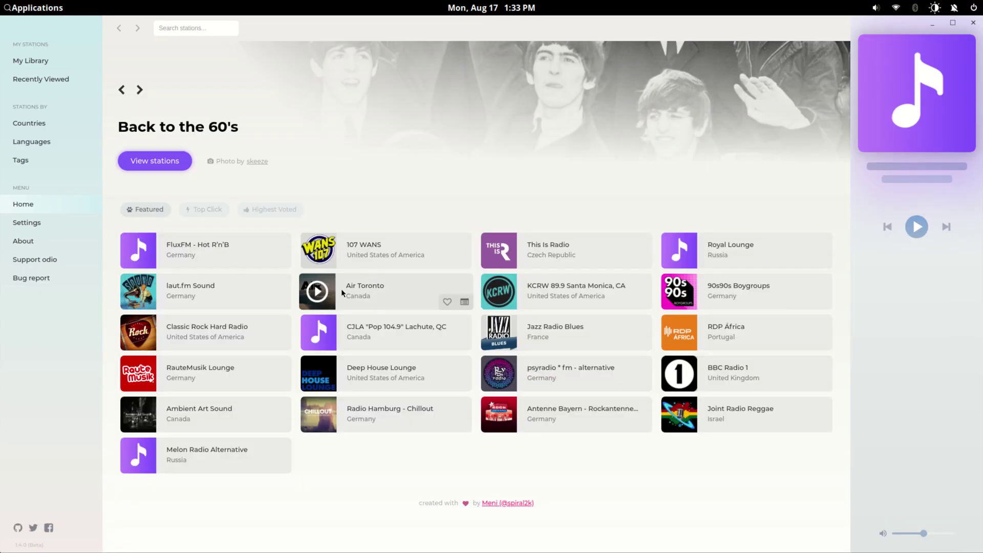
click(342, 290)
- Switch Odio to the Dark theme, return to Home and clear the station search
click(30, 223)
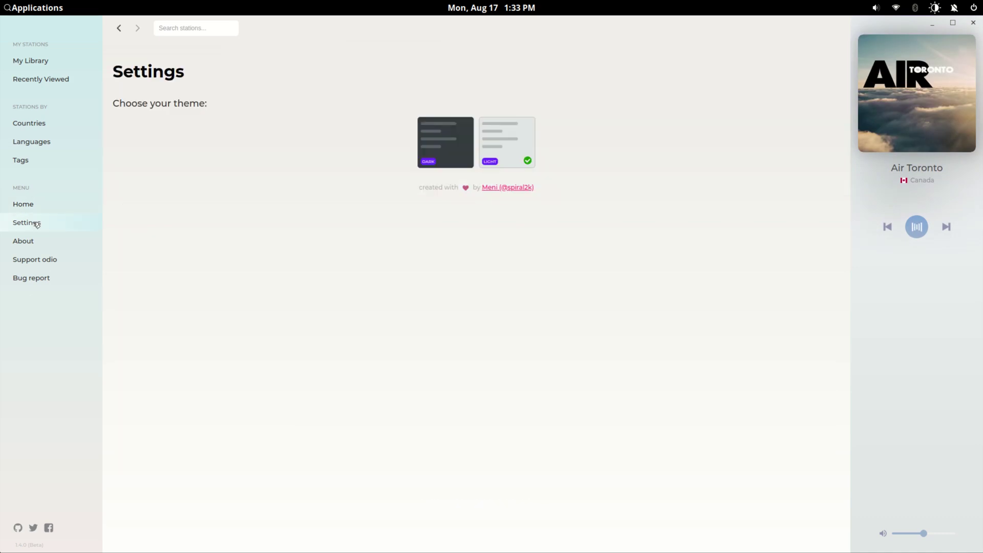
click(449, 159)
click(22, 237)
click(35, 207)
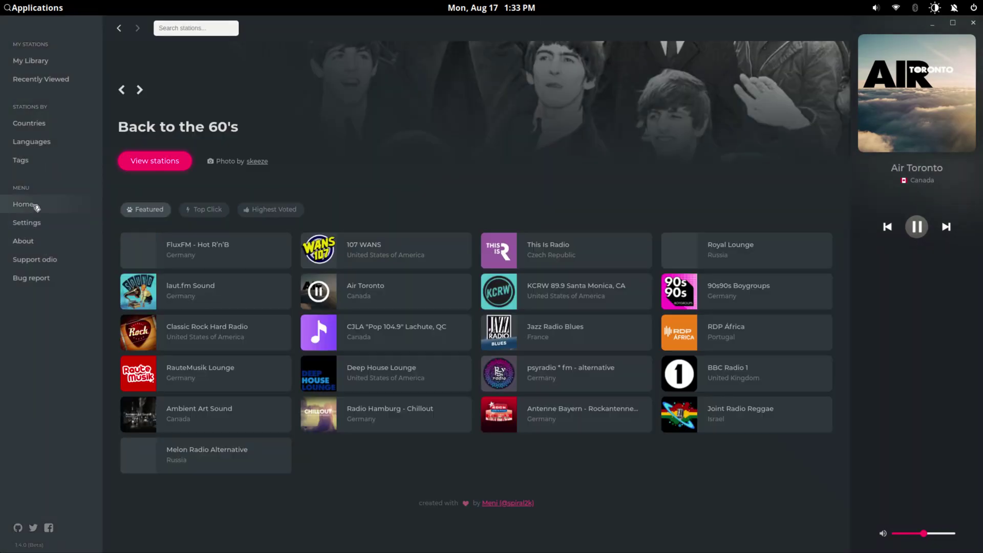
text(c)
key(BackSpace)
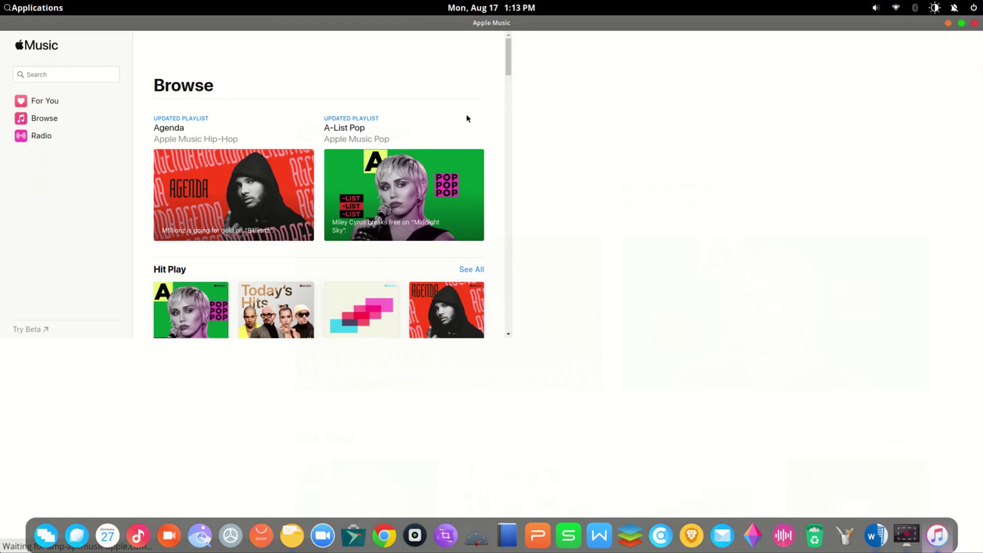
- Confirm Ghana as the Apple Music store region and dismiss the country-choice banner
scroll(604, 143, down, 12)
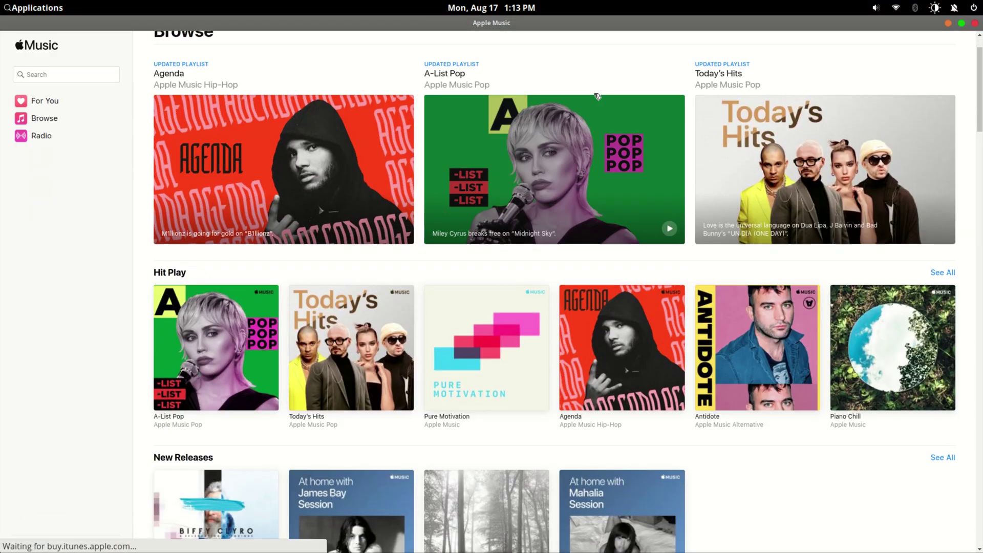
scroll(604, 143, up, 12)
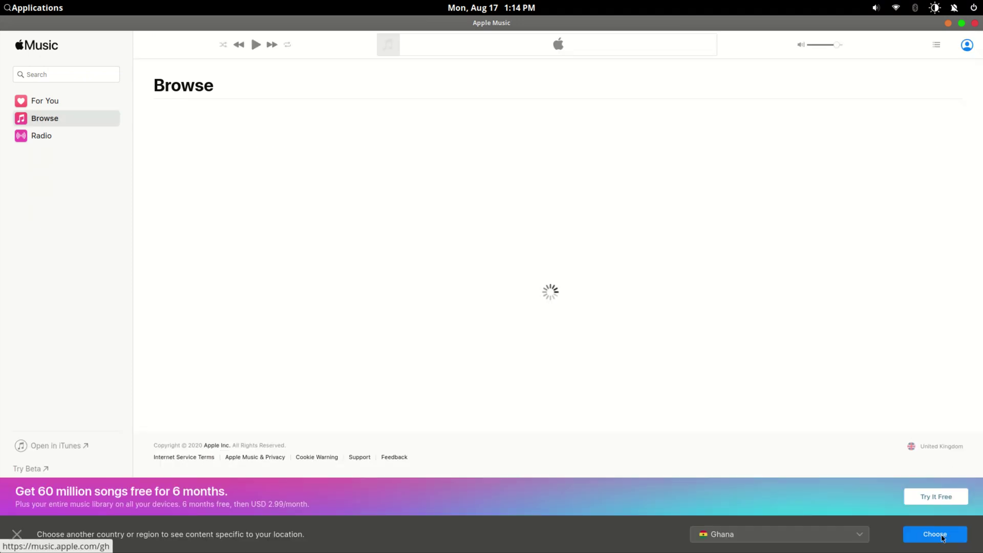
click(946, 535)
double_click(822, 24)
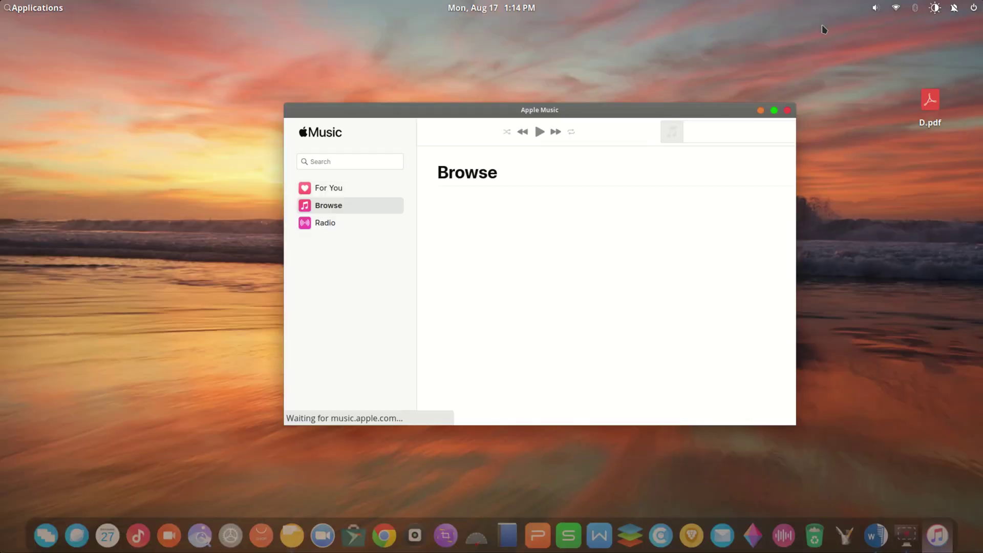
click(301, 406)
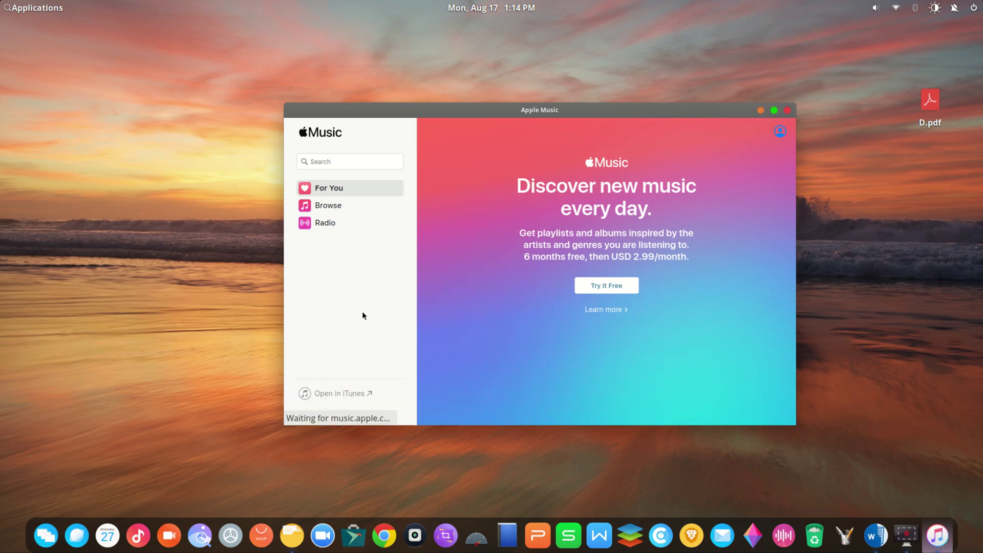
- Toggle the window size, reopen the Browse page, then close Apple Music
click(773, 110)
double_click(741, 29)
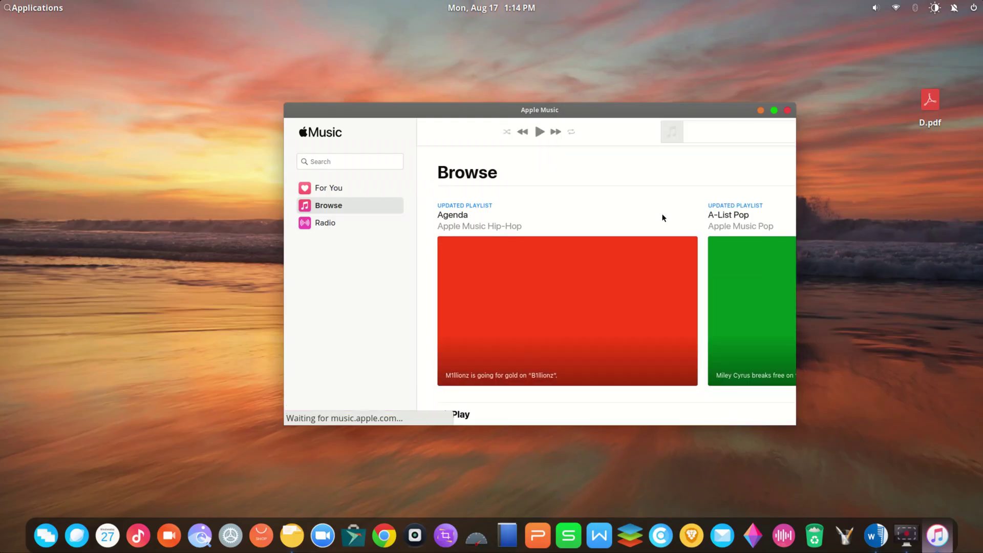
scroll(536, 244, down, 2)
scroll(543, 250, down, 10)
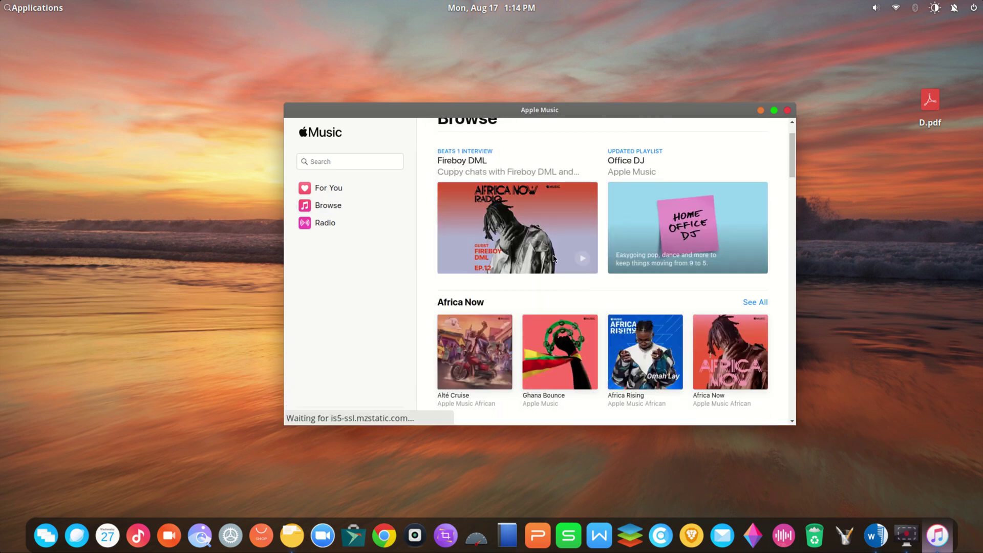
scroll(664, 299, down, 3)
click(663, 299)
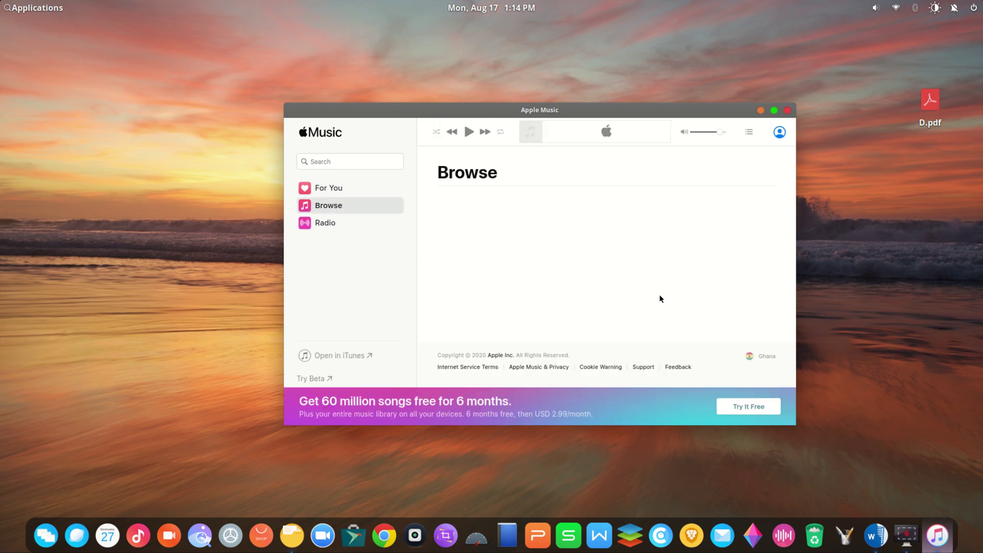
click(787, 110)
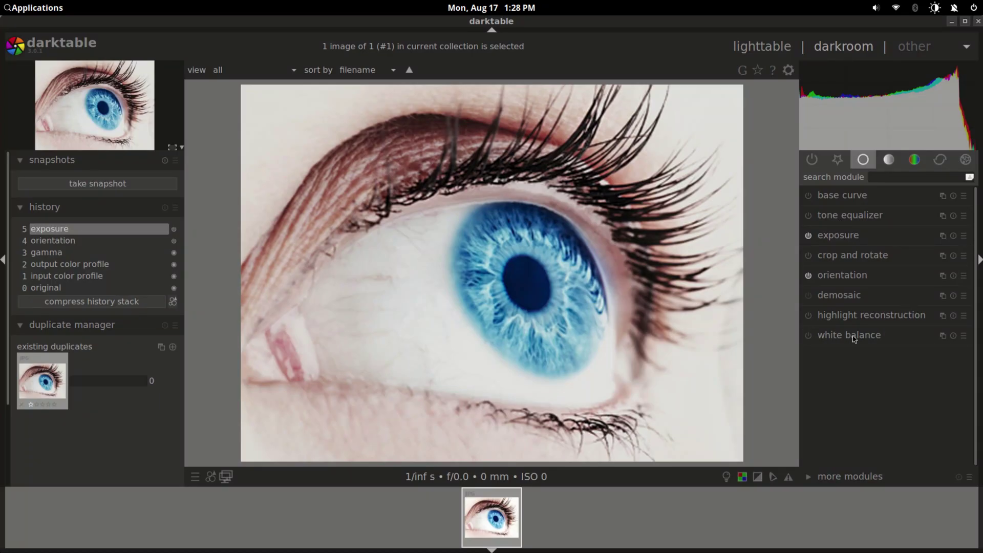
- Enable graduated density on the eye photo and rotate its gradient to 0.36°
click(819, 476)
scroll(842, 445, down, 3)
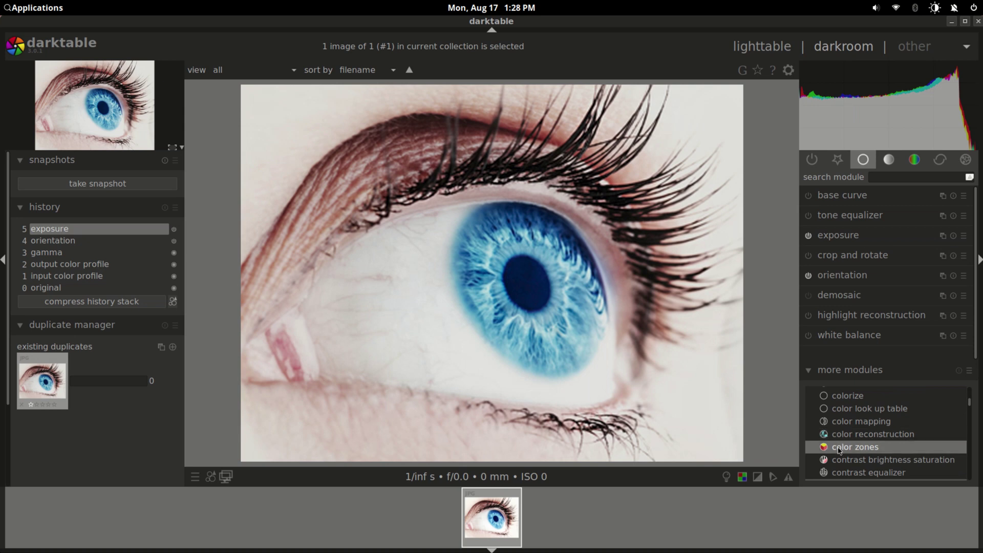
click(839, 448)
scroll(842, 447, down, 2)
click(849, 424)
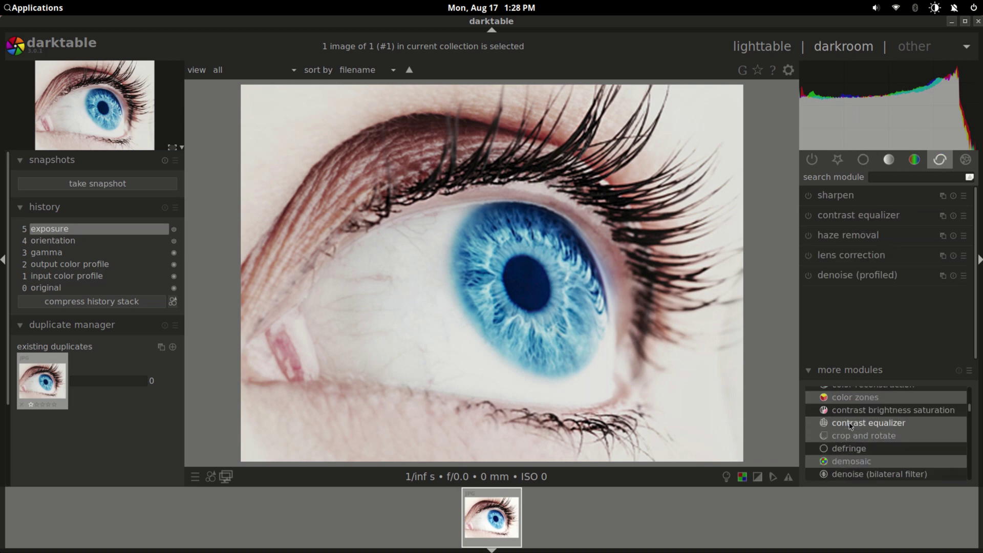
scroll(850, 424, down, 3)
scroll(850, 425, down, 3)
click(849, 423)
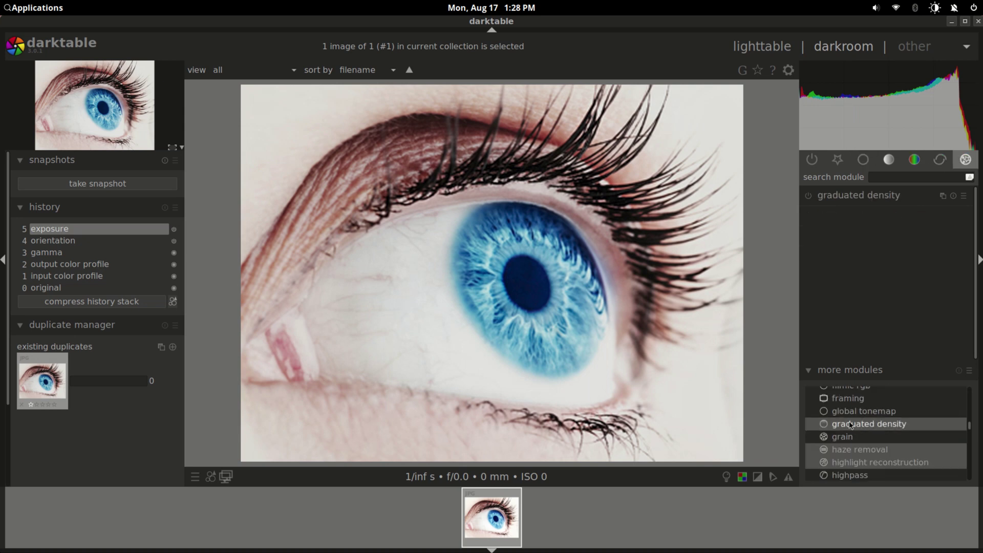
click(848, 198)
click(828, 248)
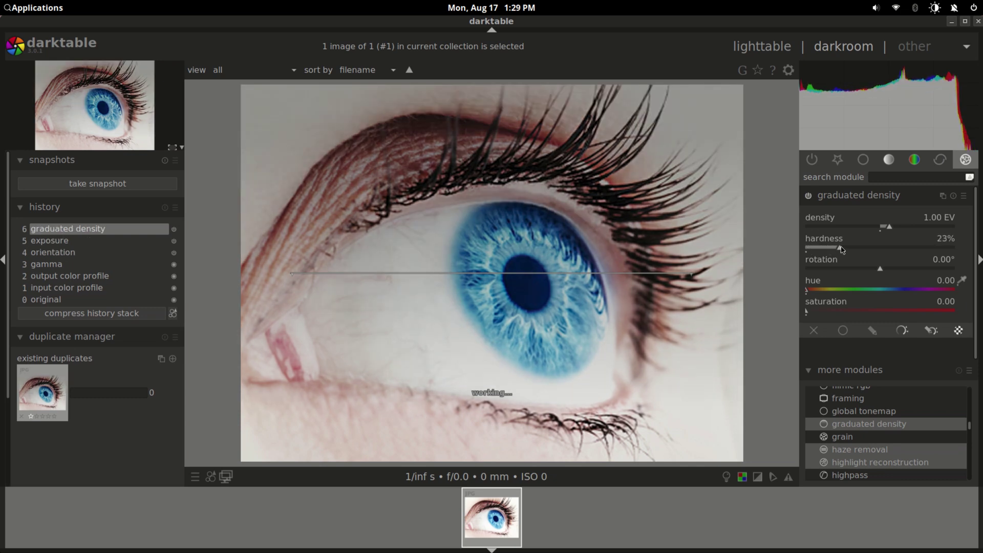
mouse_move(880, 269)
mouse_down()
mouse_move(864, 272)
mouse_move(913, 271)
mouse_move(880, 272)
mouse_up()
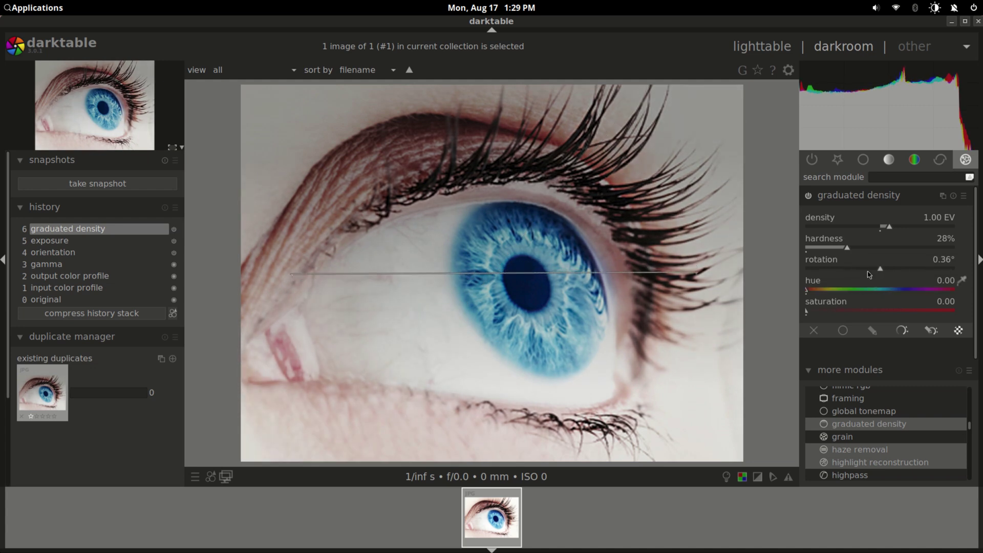
- Add an rgb levels adjustment from the tone modules as history step 7
scroll(867, 435, down, 3)
scroll(867, 436, down, 2)
click(864, 424)
click(863, 236)
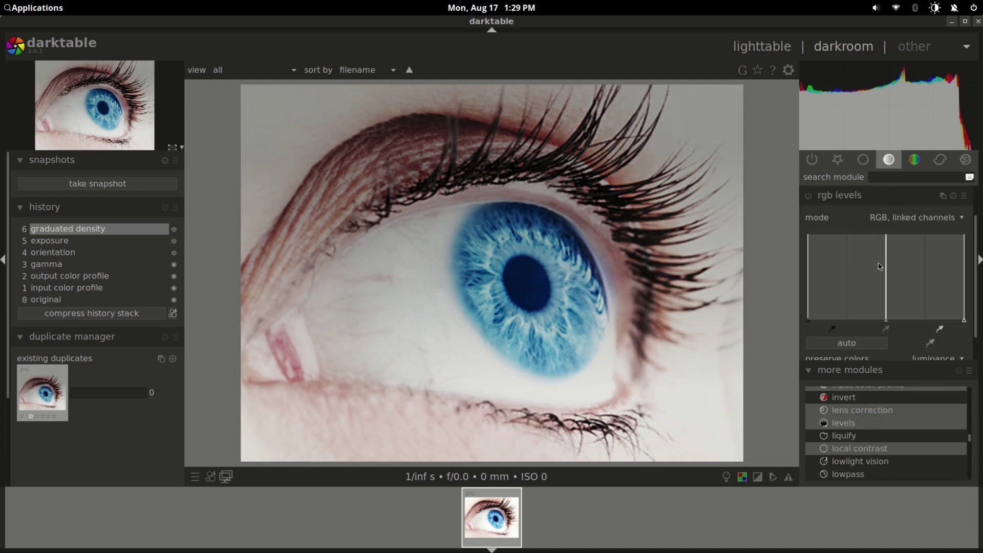
click(879, 309)
- Expand the lens correction and tone equalizer module settings
scroll(870, 435, down, 3)
click(847, 444)
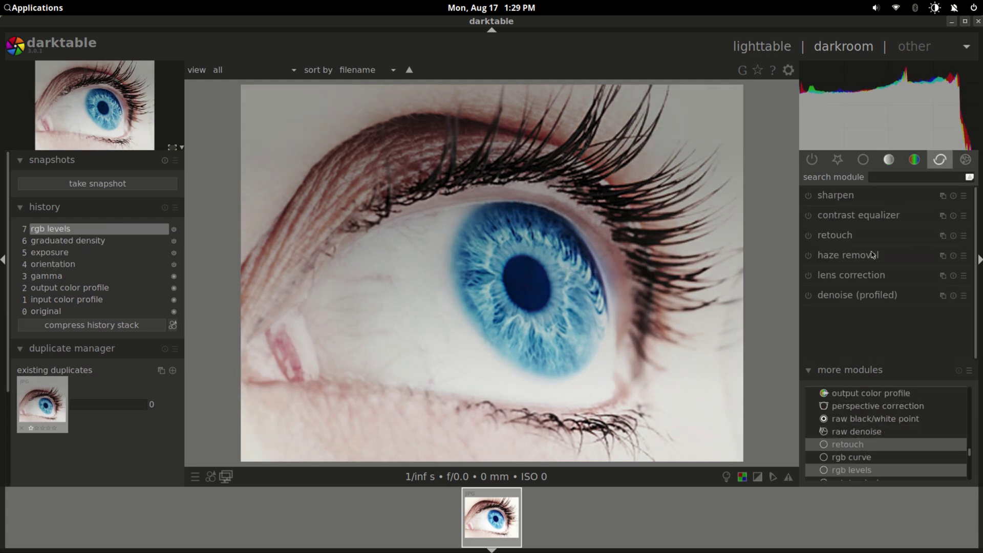
click(861, 279)
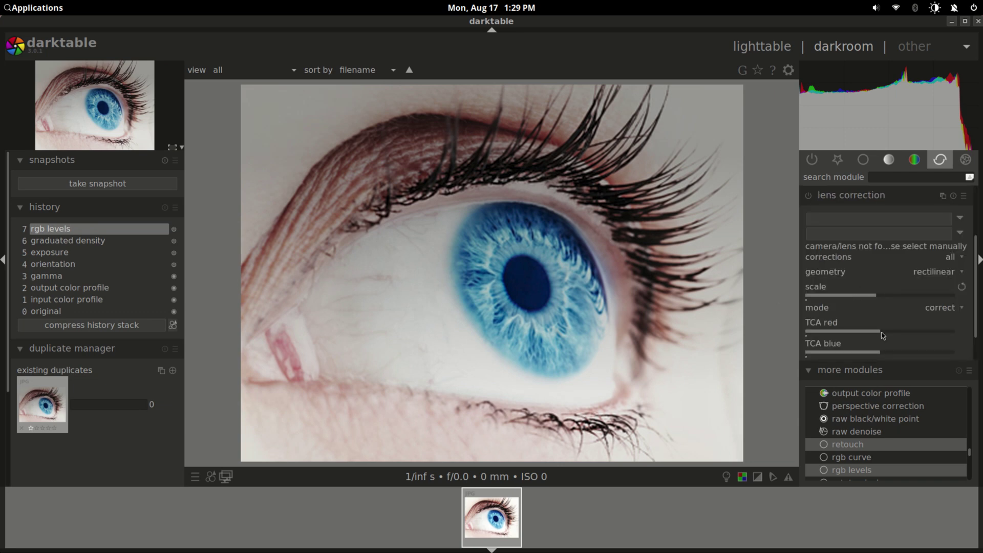
scroll(870, 432, down, 3)
click(860, 436)
click(867, 197)
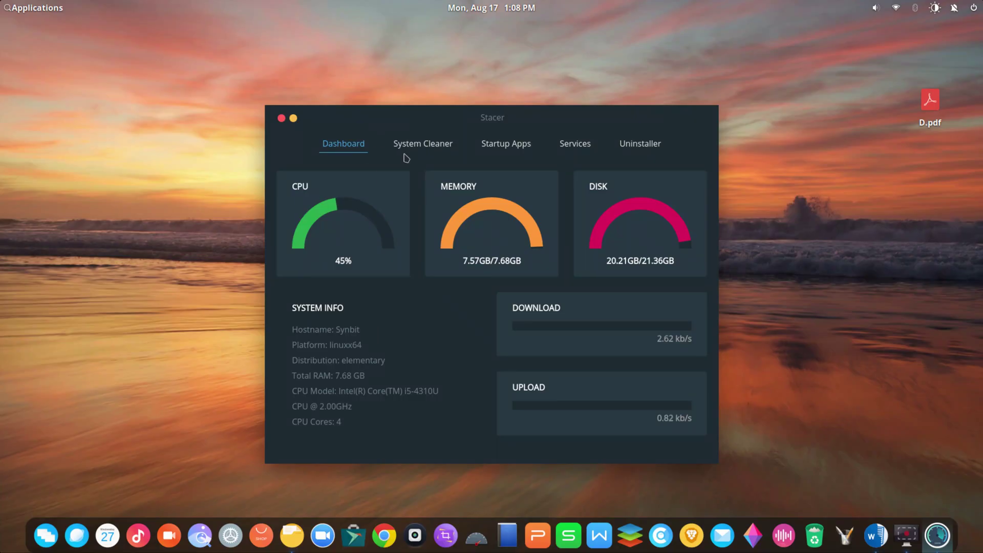
click(396, 148)
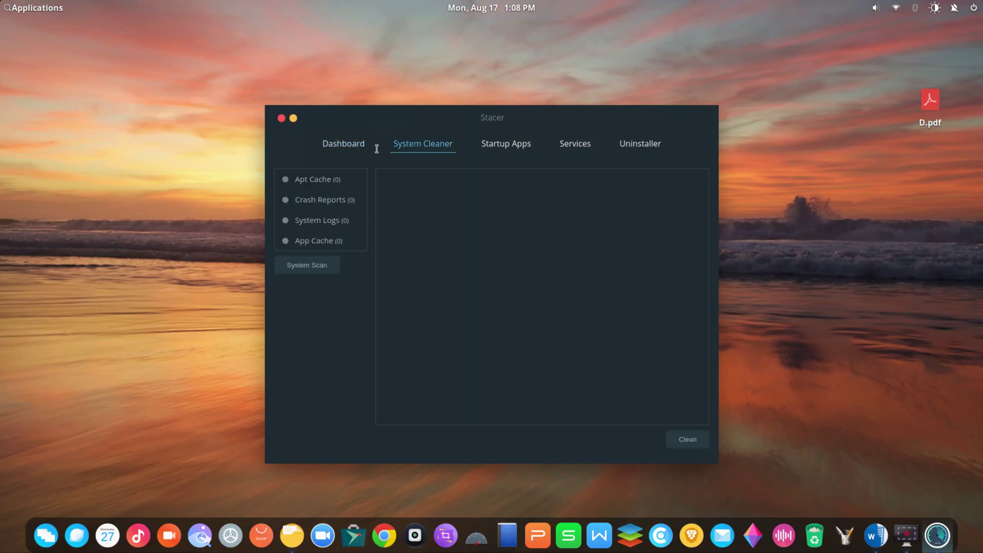
- Scan the system, clean the apt cache and seven system logs, then rescan and clean everything
click(315, 259)
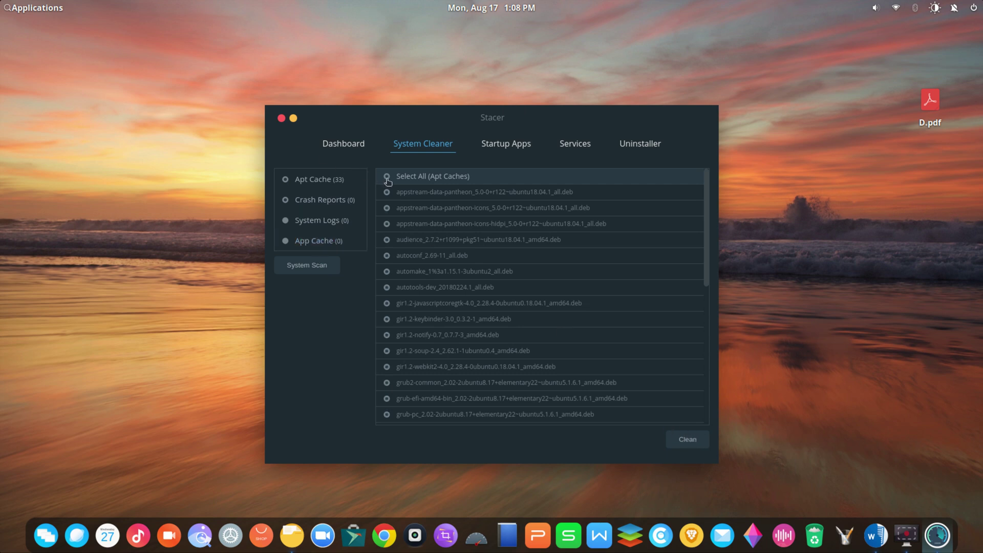
click(687, 441)
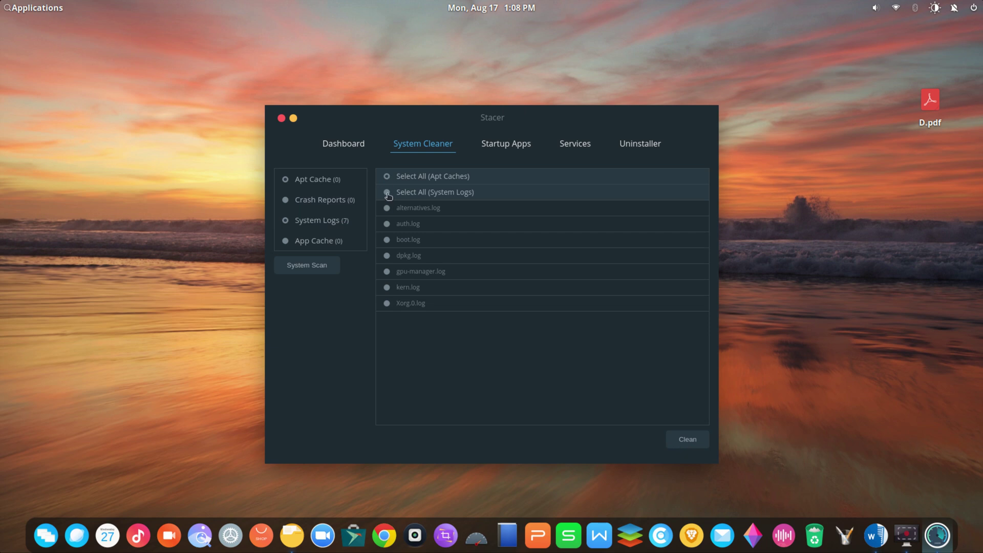
click(693, 441)
click(307, 265)
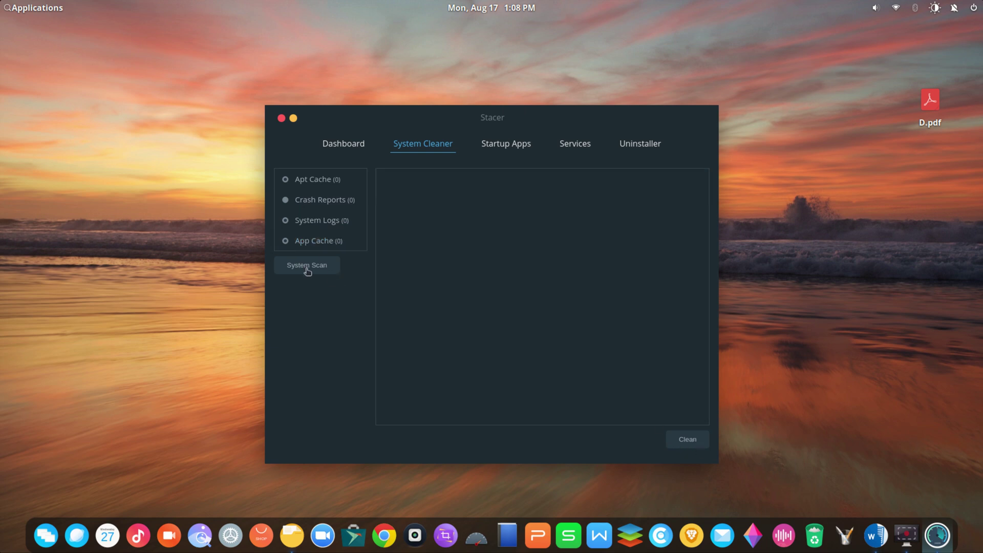
scroll(526, 344, down, 5)
click(687, 439)
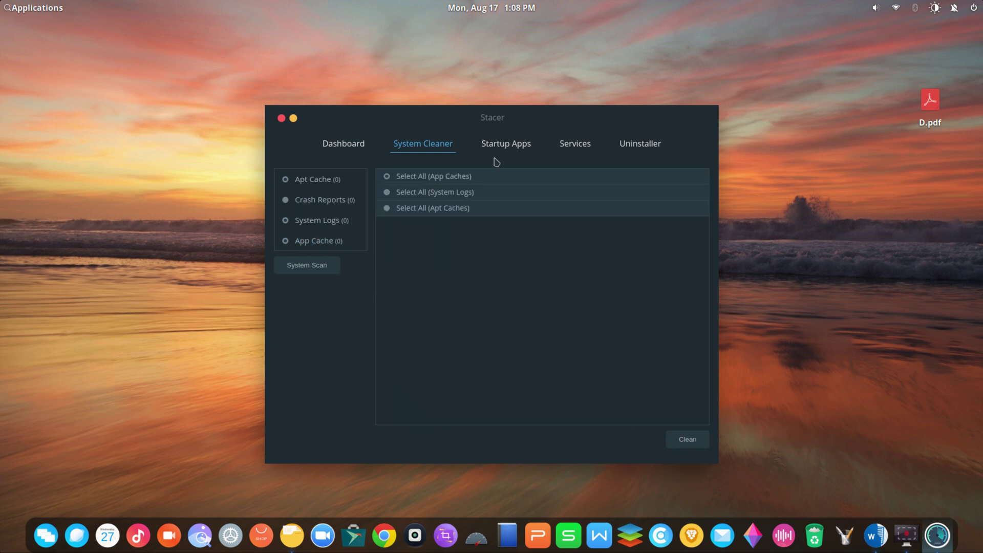
- View the Startup Apps and Services lists in Stacer
click(504, 146)
click(582, 146)
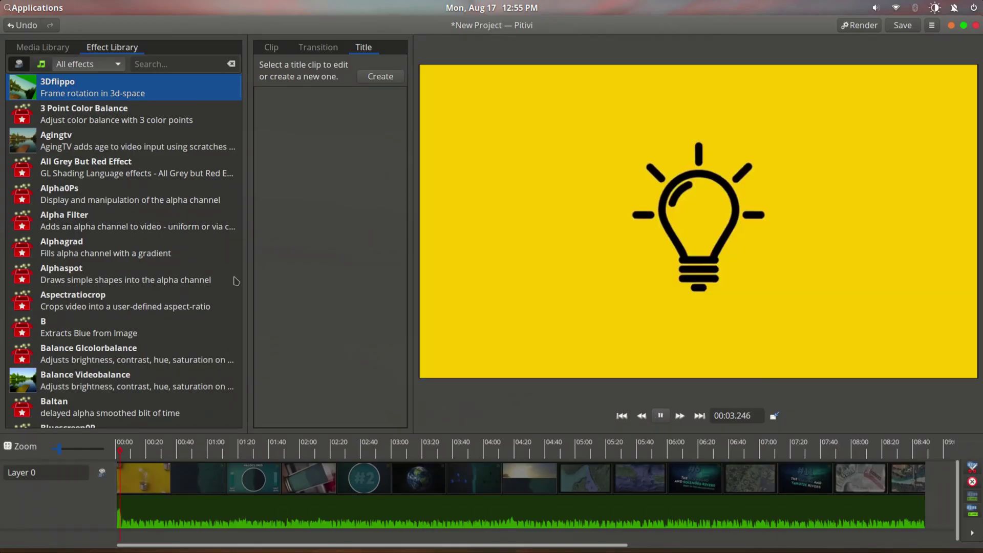
scroll(115, 145, down, 5)
scroll(115, 145, up, 1)
click(115, 145)
- Add the Colors Glow effect to the first clip with blur 0.82 and brightness -0.39
scroll(118, 154, down, 10)
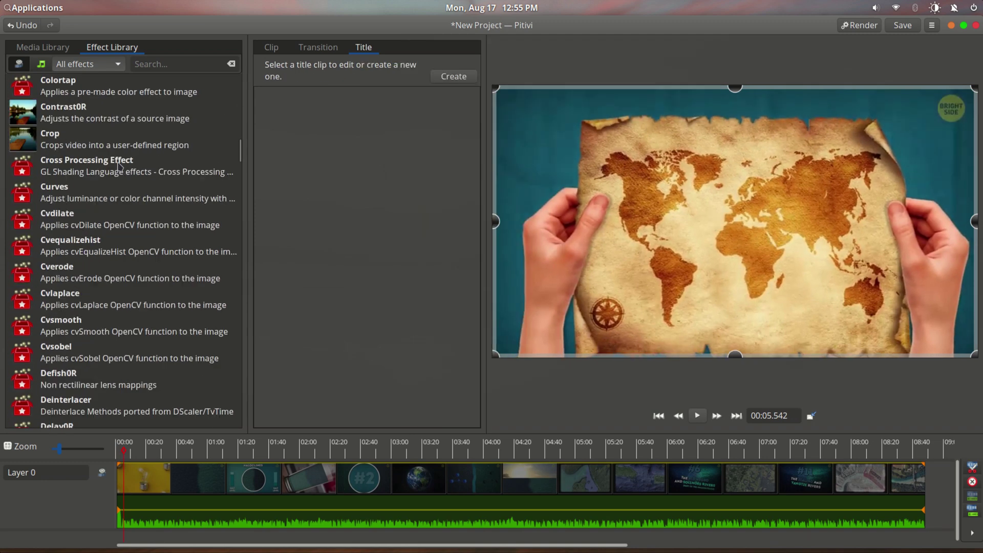
click(87, 64)
click(81, 79)
drag(81, 102, 142, 485)
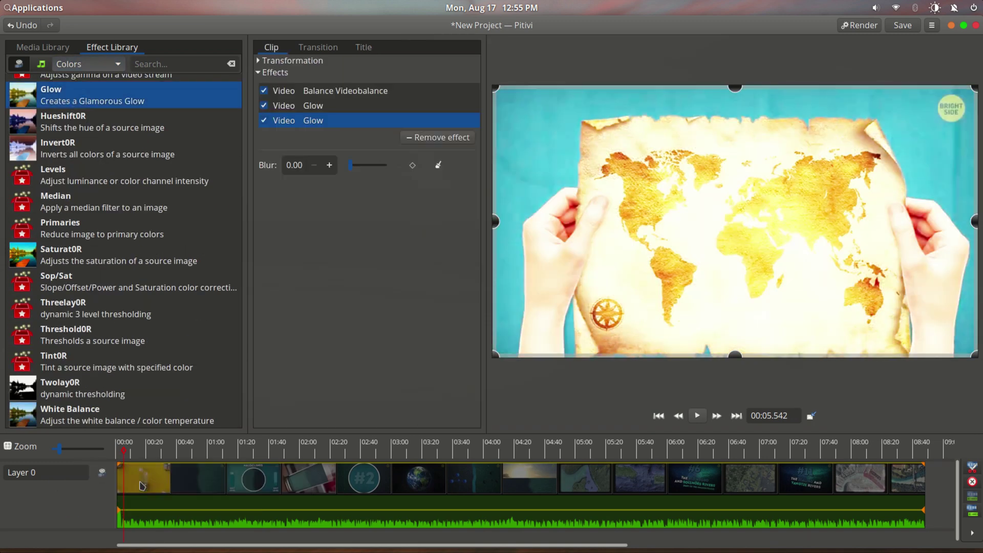
click(118, 449)
drag(351, 164, 385, 165)
click(304, 93)
- Create a new empty title clip and remove its stray letter
scroll(105, 51, up, 1)
scroll(105, 51, down, 1)
click(364, 47)
click(438, 77)
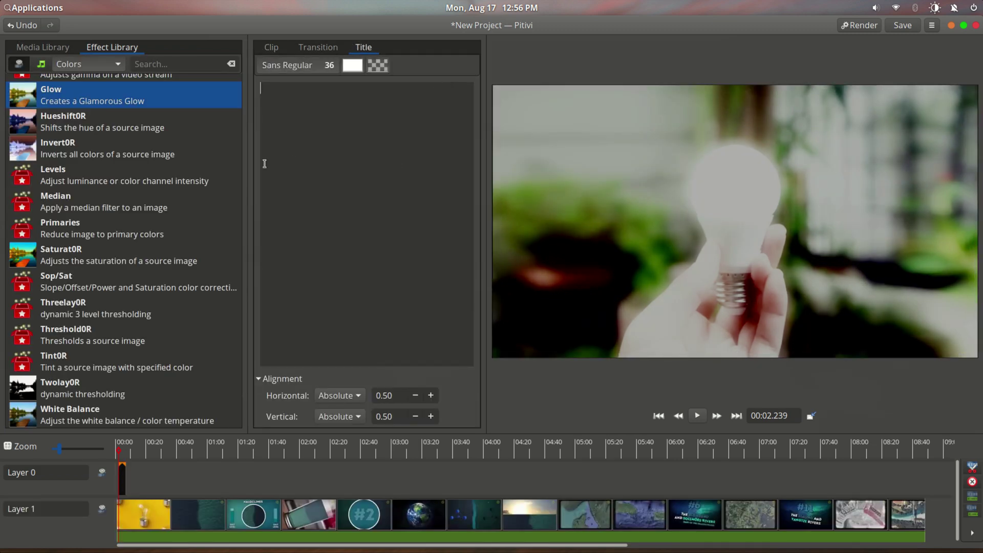
key(BackSpace)
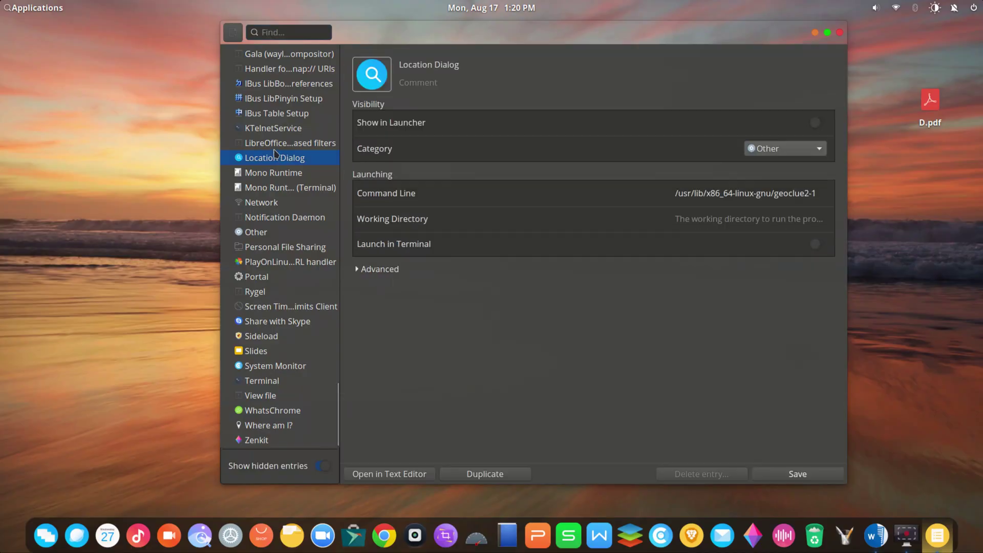
- Browse the Notification Daemon, Other, Portal and Plank launcher entries in AppEditor
click(253, 217)
click(256, 232)
click(283, 281)
scroll(277, 230, up, 10)
click(264, 169)
scroll(276, 230, down, 8)
- Browse the built-in icons for Plank's launcher and close the chooser without changes
click(383, 80)
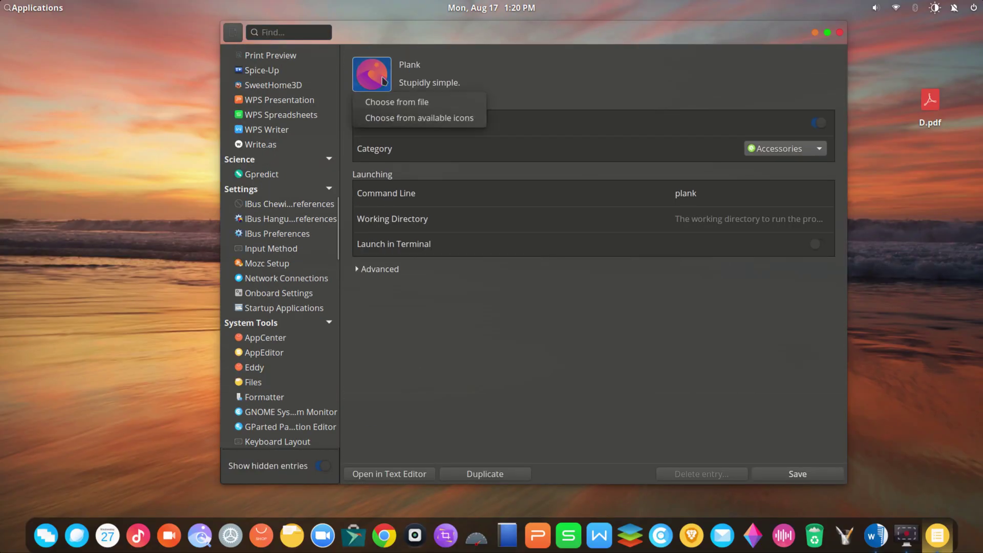
click(417, 118)
scroll(501, 329, down, 10)
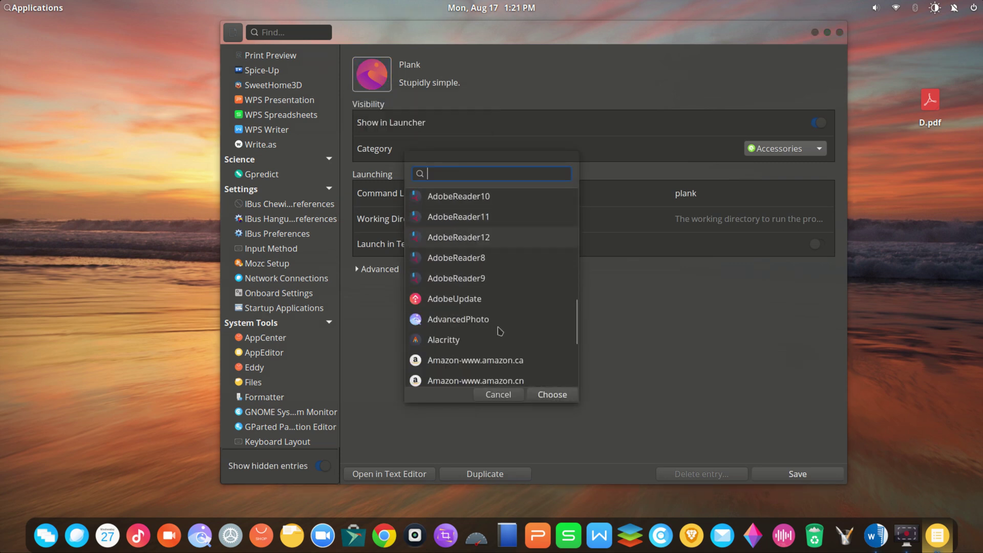
click(379, 335)
scroll(268, 224, up, 10)
scroll(268, 223, down, 3)
scroll(268, 223, up, 2)
scroll(269, 224, down, 10)
- Give the ONLYOFFICE Desktop Editors entry the built-in Evernote icon
click(274, 283)
scroll(274, 283, down, 3)
click(291, 290)
click(384, 84)
click(405, 117)
scroll(466, 263, down, 10)
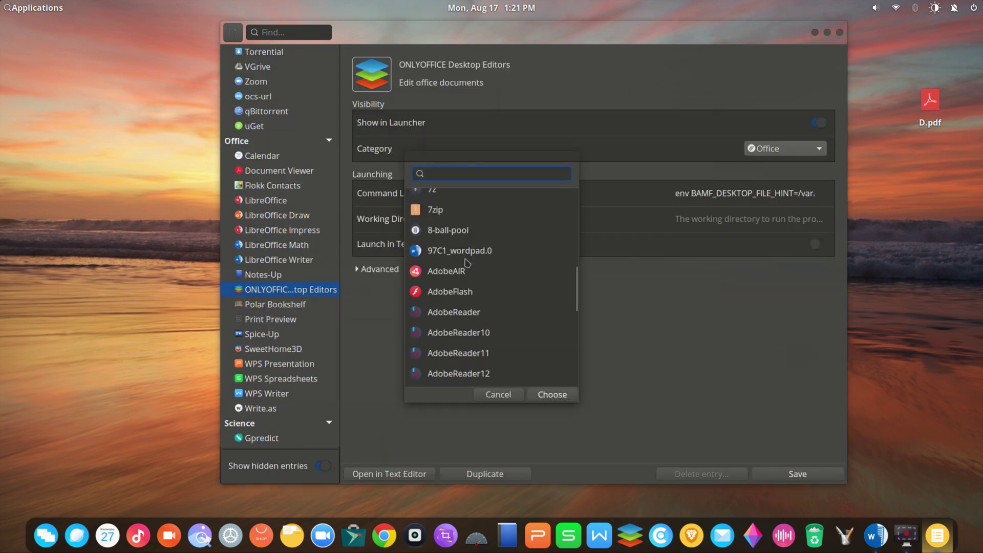
scroll(466, 262, down, 15)
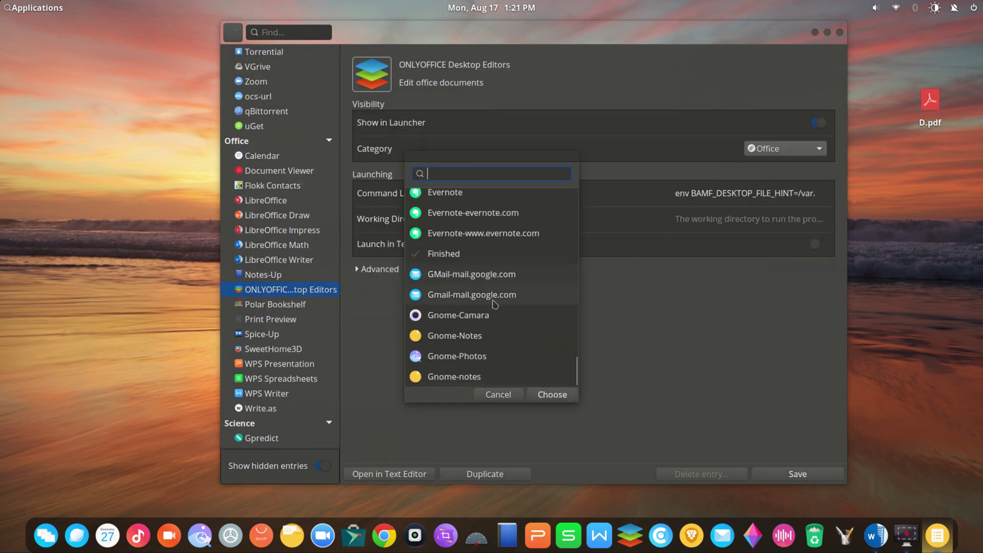
scroll(436, 235, up, 1)
click(435, 219)
click(546, 397)
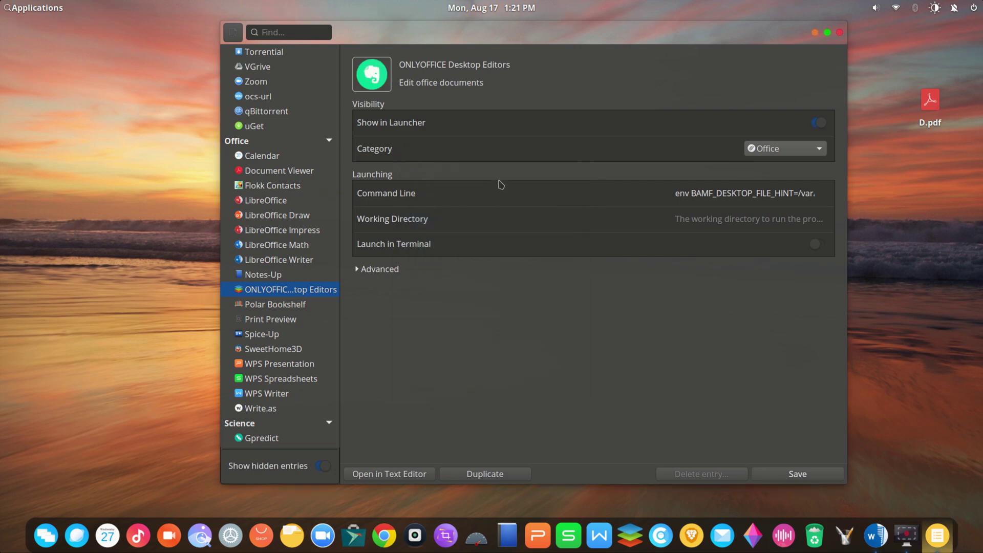
- Open the ONLYOFFICE launcher file in a text editor
scroll(274, 304, down, 2)
click(389, 473)
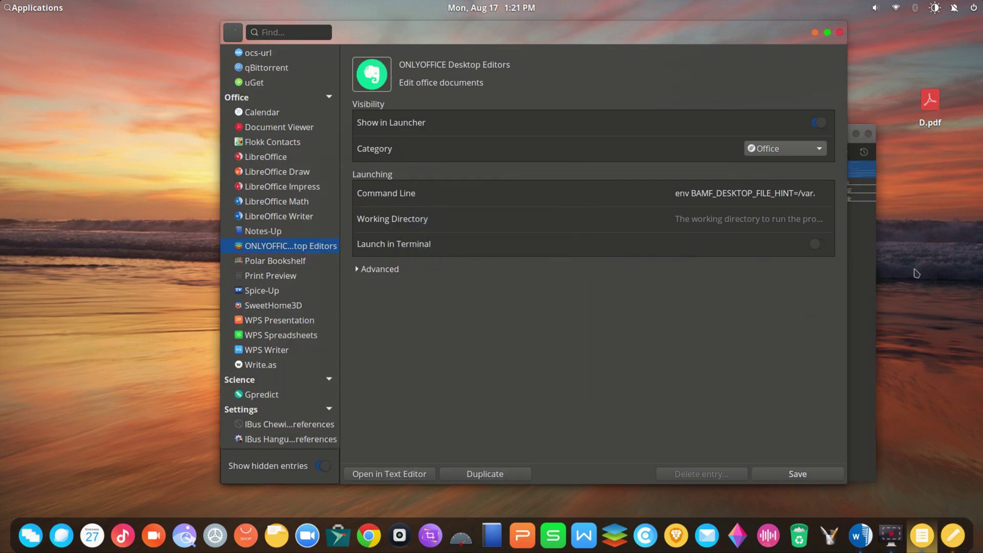
scroll(607, 294, up, 5)
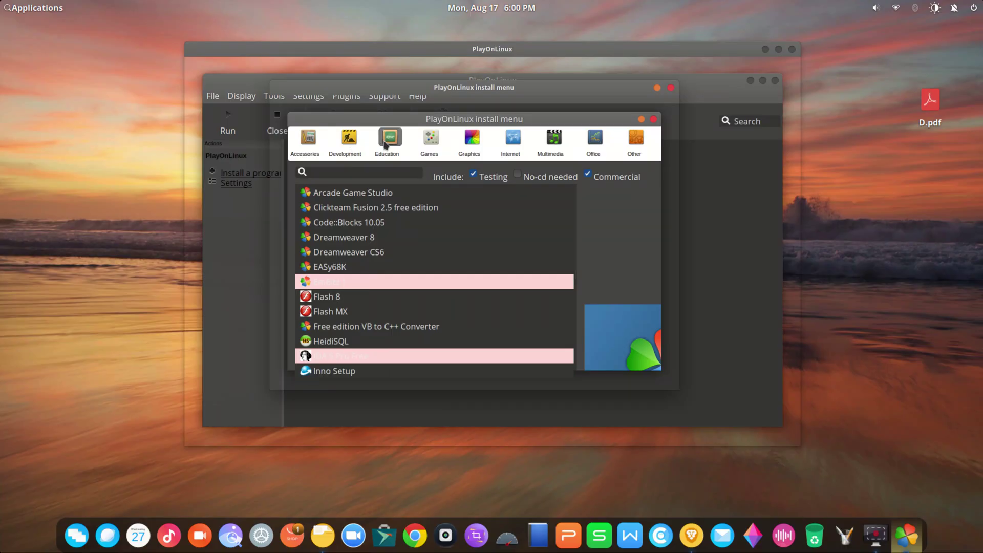
- Browse the Education, Games and Multimedia categories, then scroll through the Office programs
click(385, 145)
scroll(401, 261, down, 3)
click(429, 138)
scroll(410, 271, down, 3)
scroll(405, 266, down, 10)
click(552, 146)
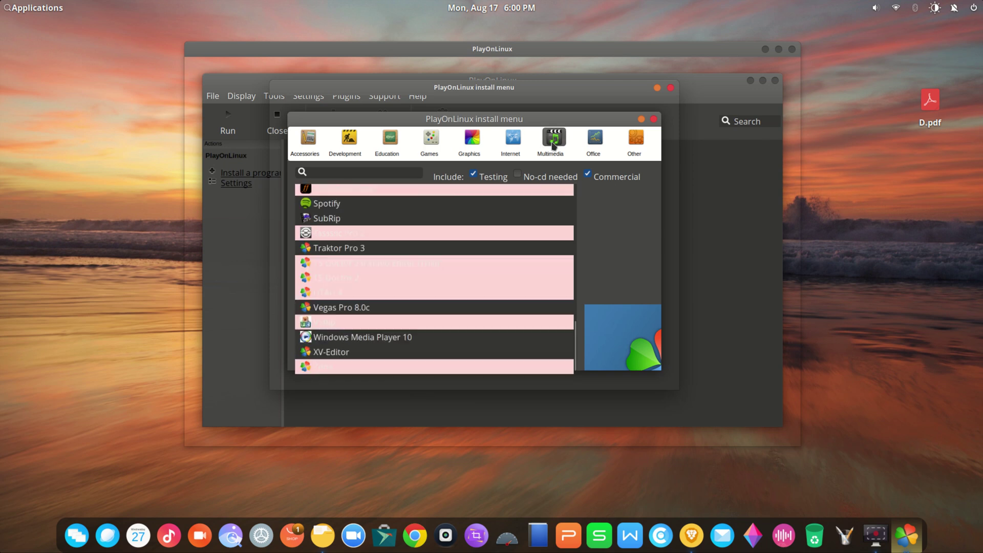
click(608, 155)
scroll(412, 235, down, 3)
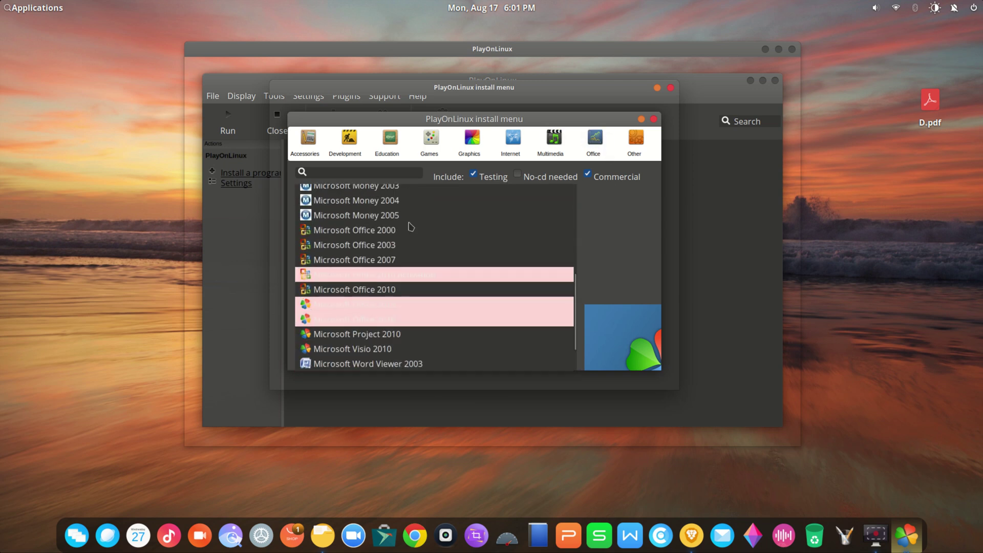